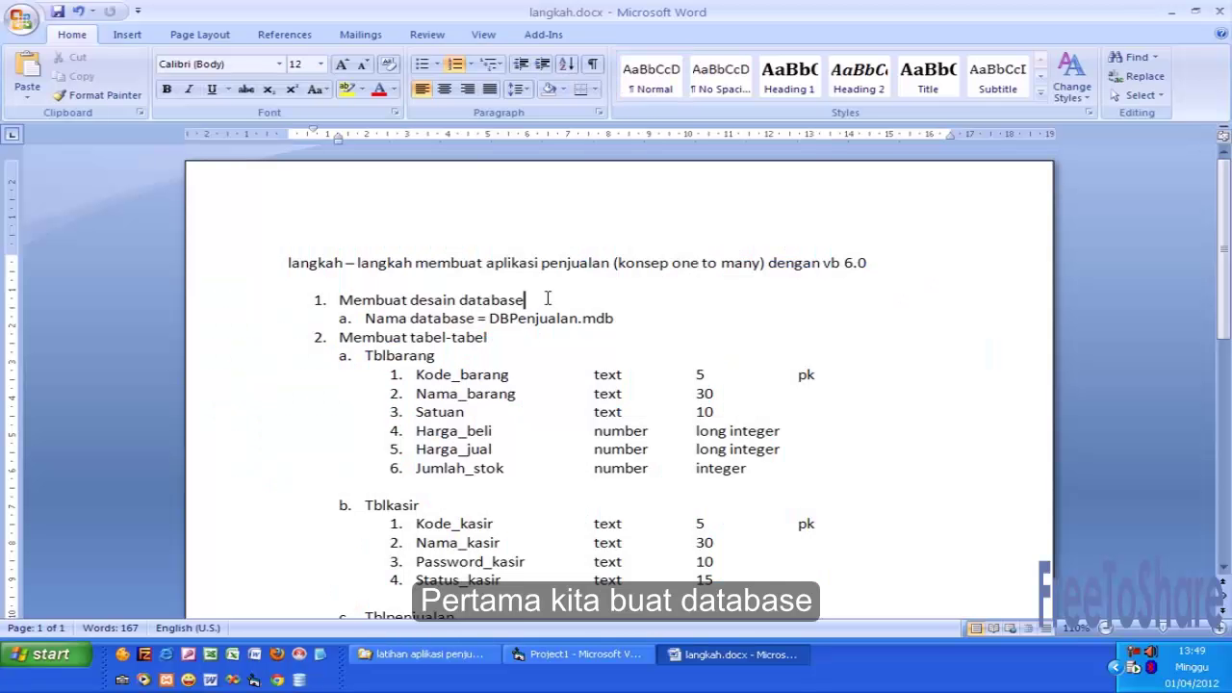
# Append ' (access 2003)' after DBPenjualan.mdb on the database name line in Word
pyautogui.click(548, 298)
pyautogui.moveTo(490, 317); pyautogui.dragTo(626, 319)
pyautogui.click(624, 317)
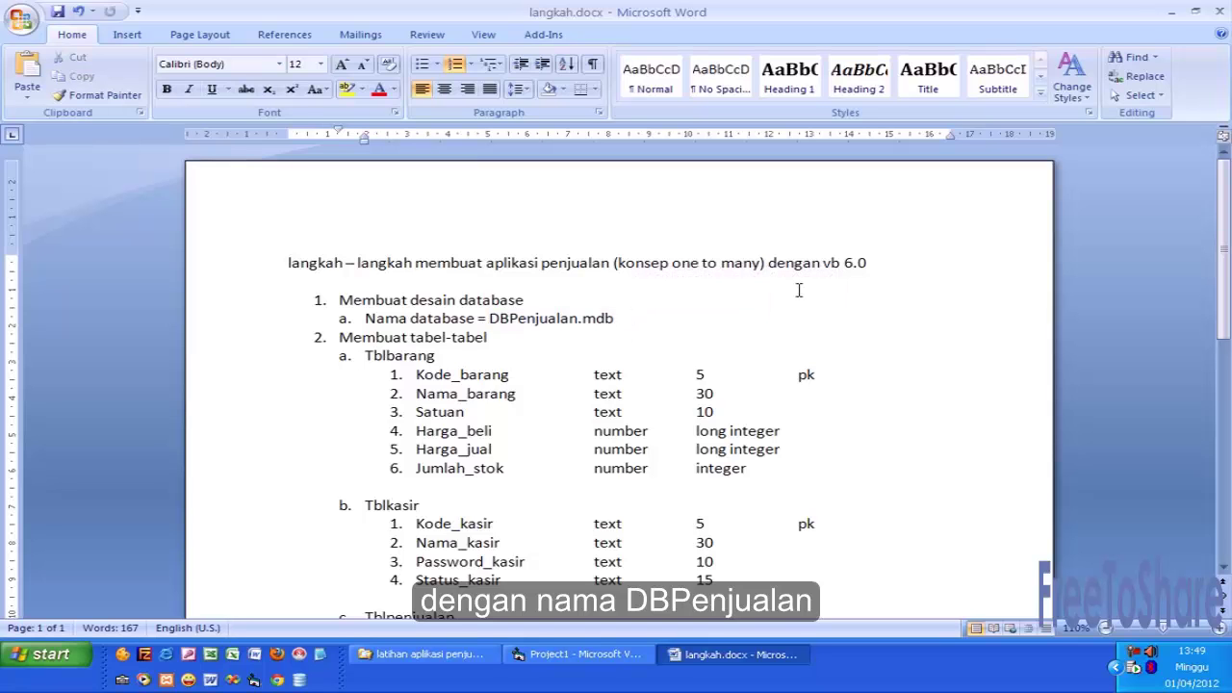
pyautogui.write('(2003)')
pyautogui.press('Left')
pyautogui.press('Left')
pyautogui.press('Left')
pyautogui.write('acces ')
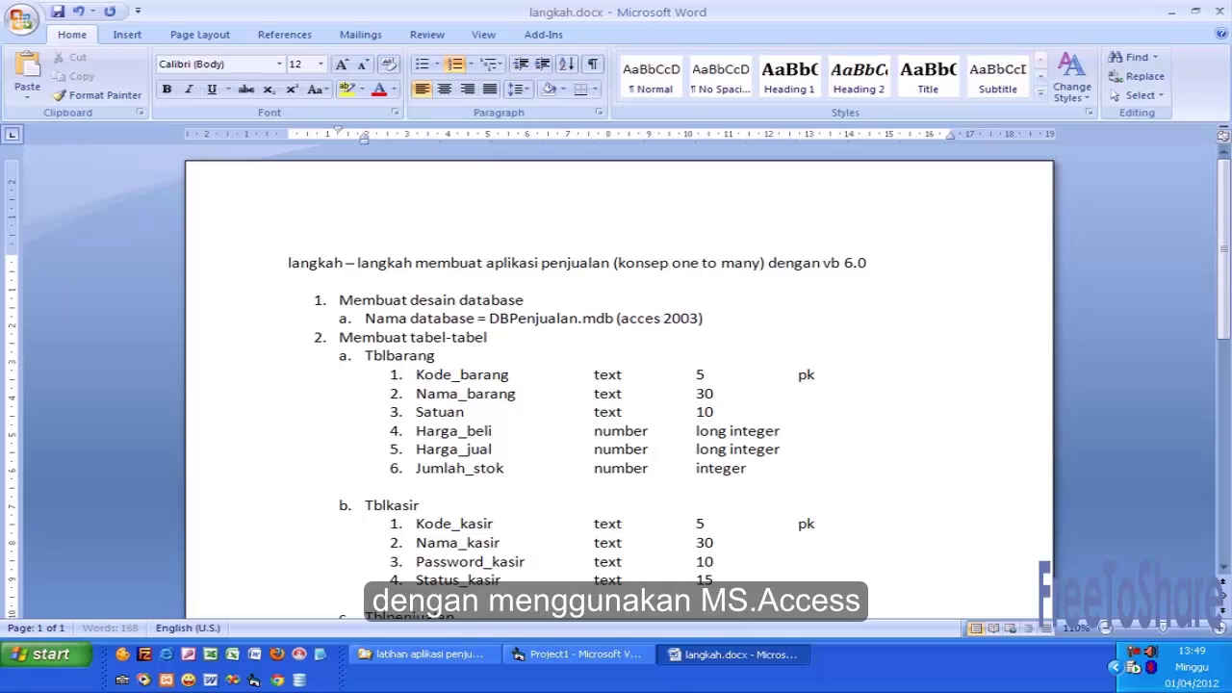
pyautogui.write('s')
pyautogui.press('BackSpace')
pyautogui.press('BackSpace')
pyautogui.write('s')
pyautogui.press('Down')
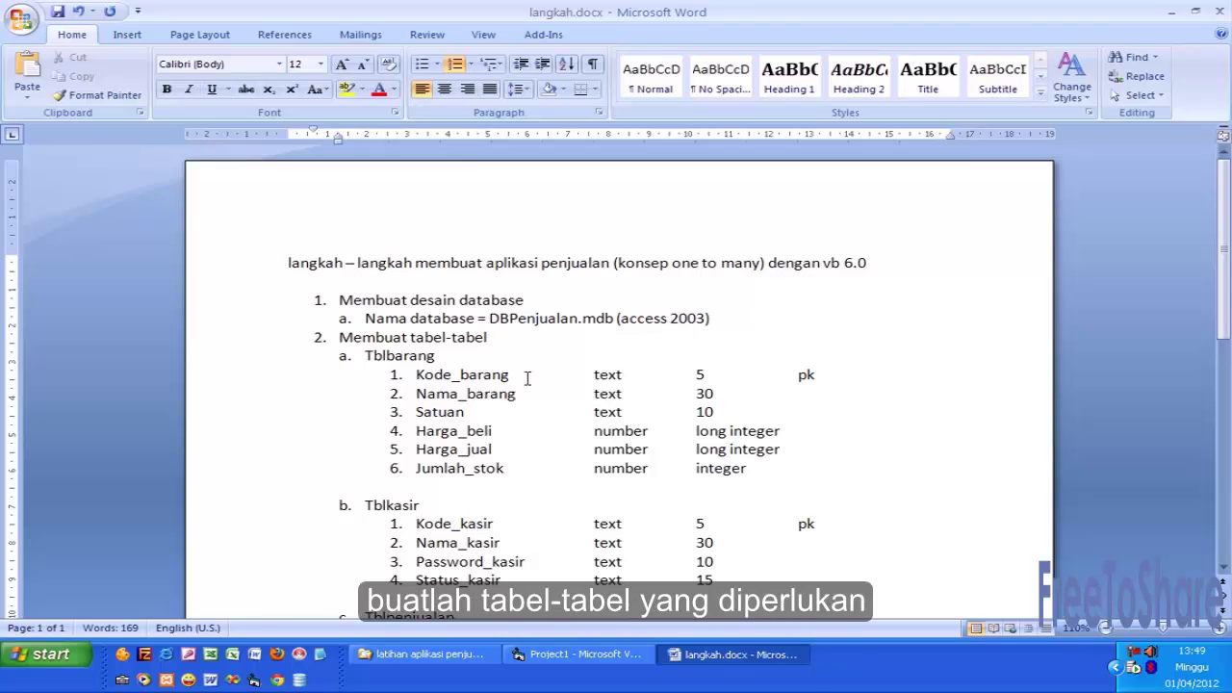
pyautogui.click(444, 357)
pyautogui.scroll(-3, 444, 357)
pyautogui.scroll(-1, 444, 357)
pyautogui.scroll(2, 438, 318)
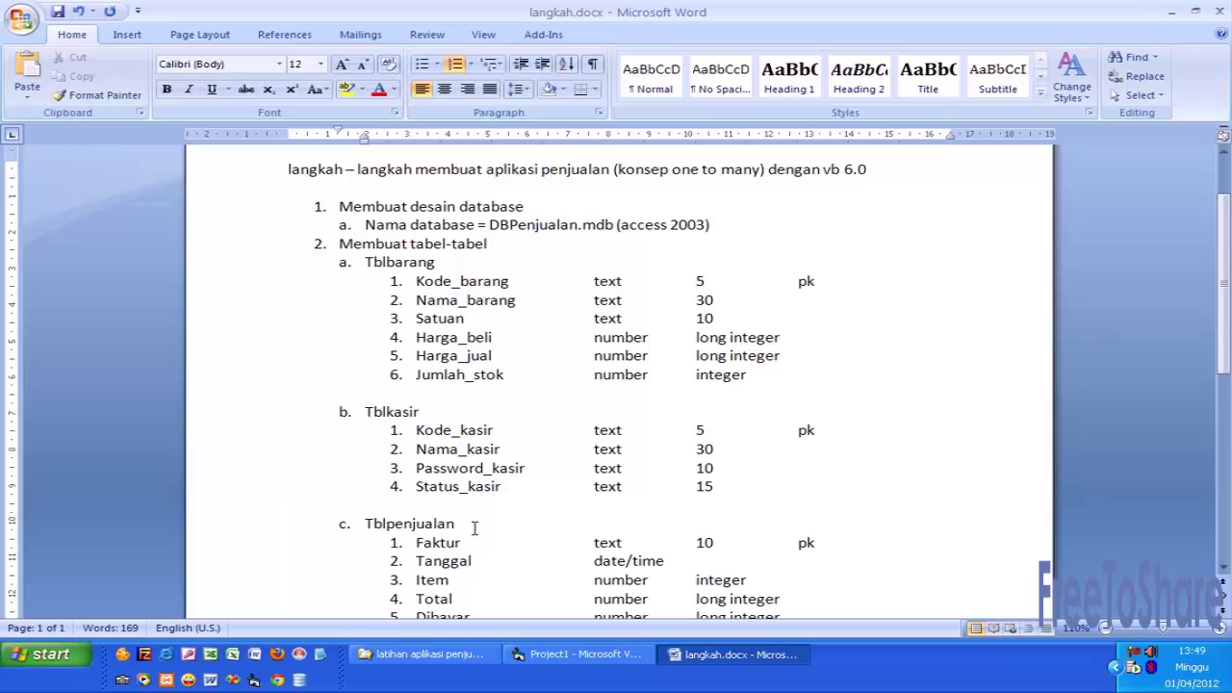
pyautogui.scroll(-3, 475, 527)
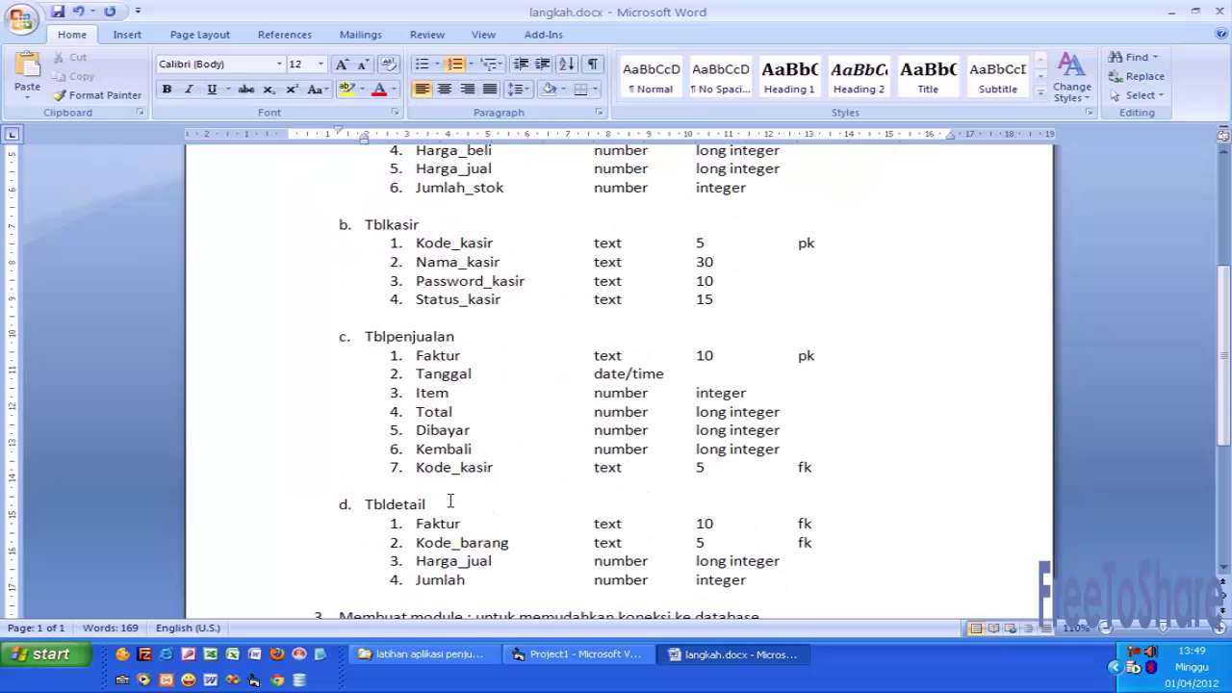
pyautogui.scroll(2, 451, 500)
pyautogui.scroll(2, 405, 452)
pyautogui.click(540, 329)
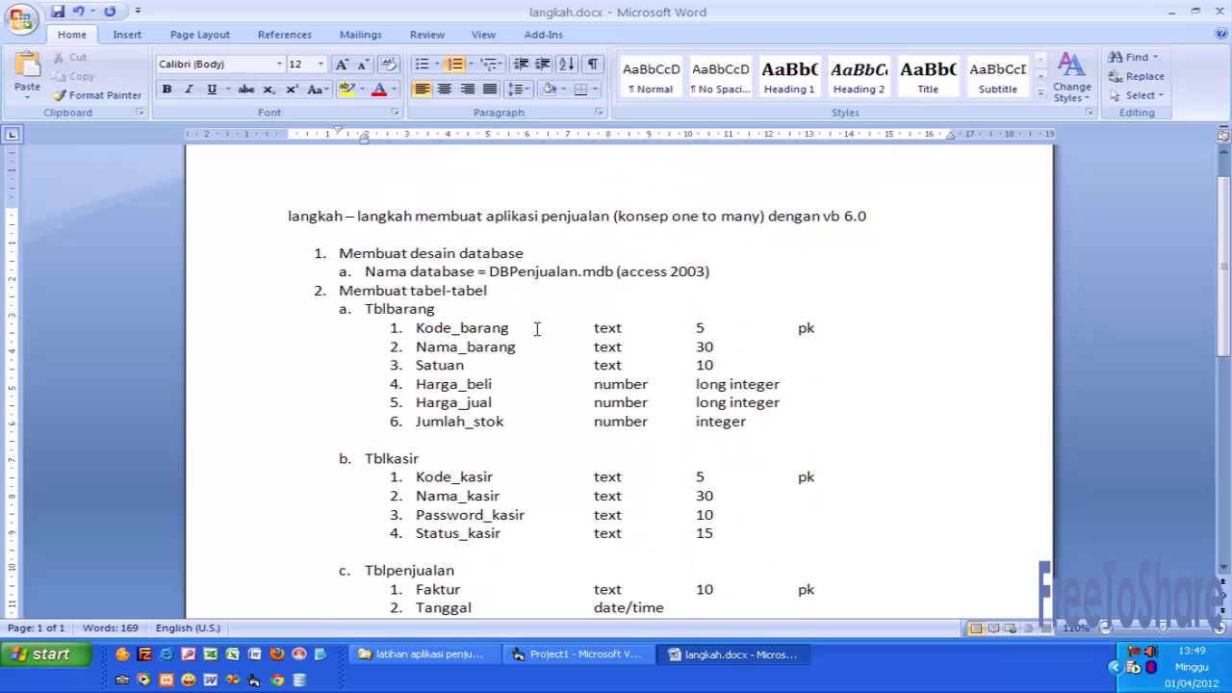
pyautogui.click(654, 328)
pyautogui.click(709, 328)
pyautogui.click(828, 327)
pyautogui.click(512, 328)
pyautogui.click(517, 347)
pyautogui.click(497, 366)
pyautogui.click(508, 383)
pyautogui.click(510, 403)
pyautogui.click(521, 419)
pyautogui.scroll(-2, 521, 420)
pyautogui.click(521, 380)
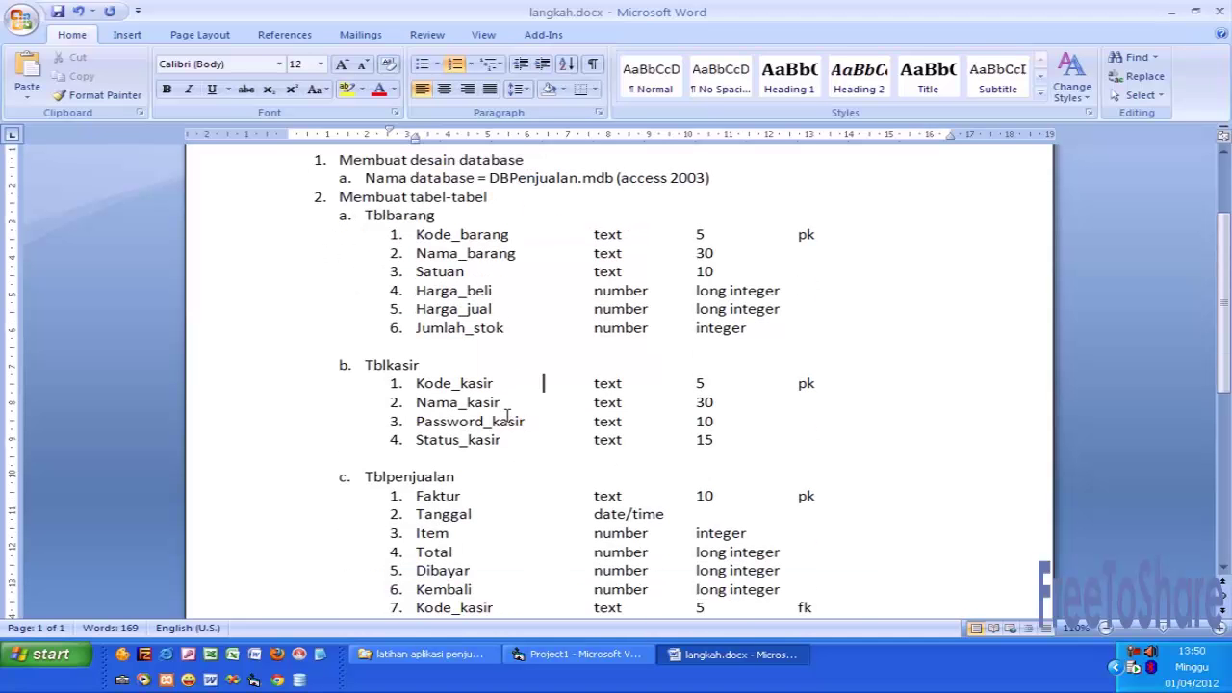
pyautogui.click(528, 404)
pyautogui.click(541, 439)
pyautogui.scroll(-2, 541, 439)
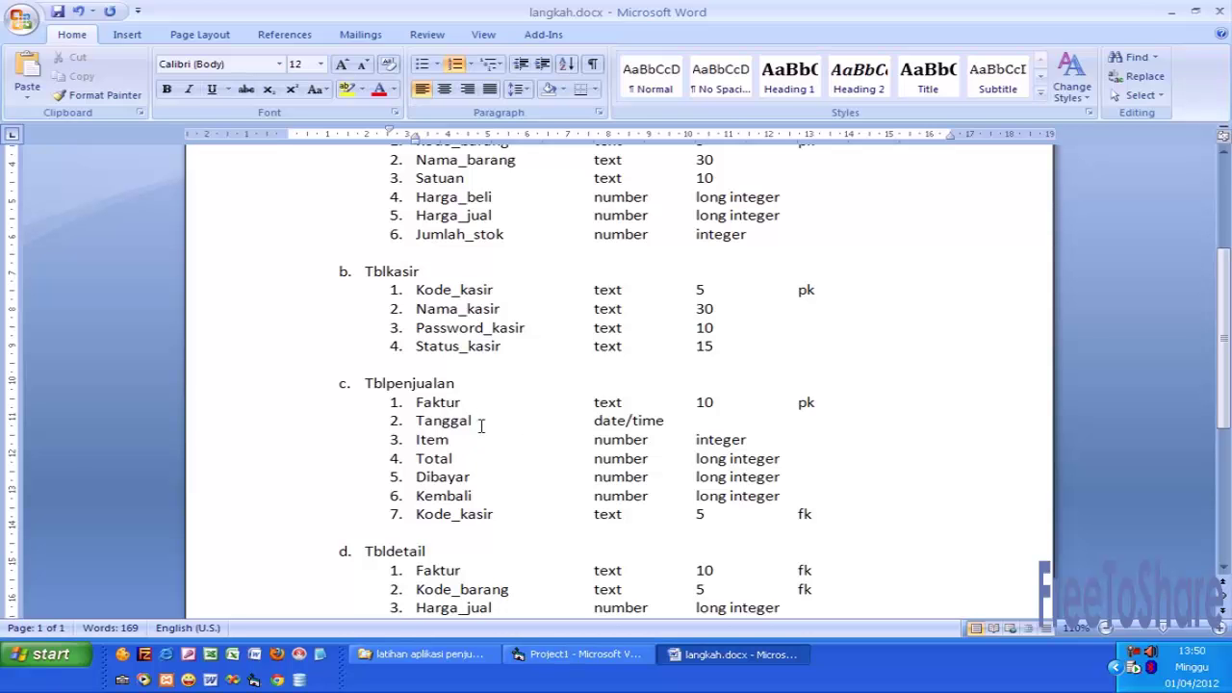
pyautogui.scroll(-3, 469, 462)
pyautogui.click(491, 407)
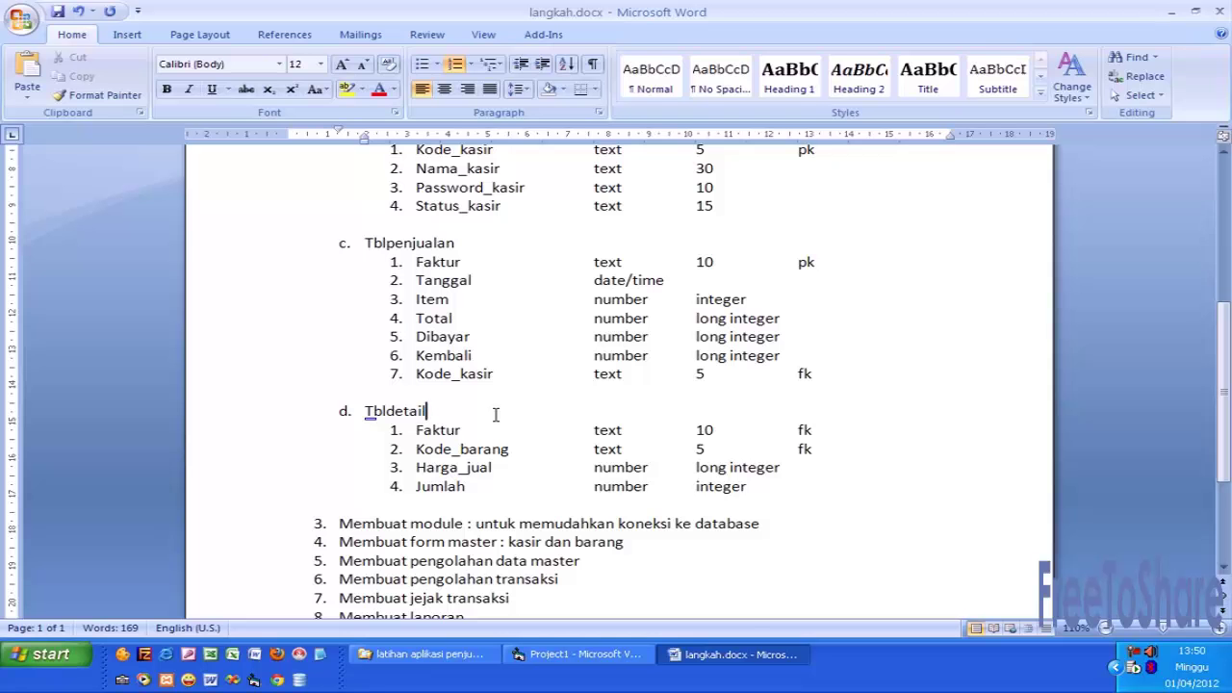
pyautogui.scroll(4, 496, 414)
pyautogui.scroll(3, 496, 414)
pyautogui.click(572, 285)
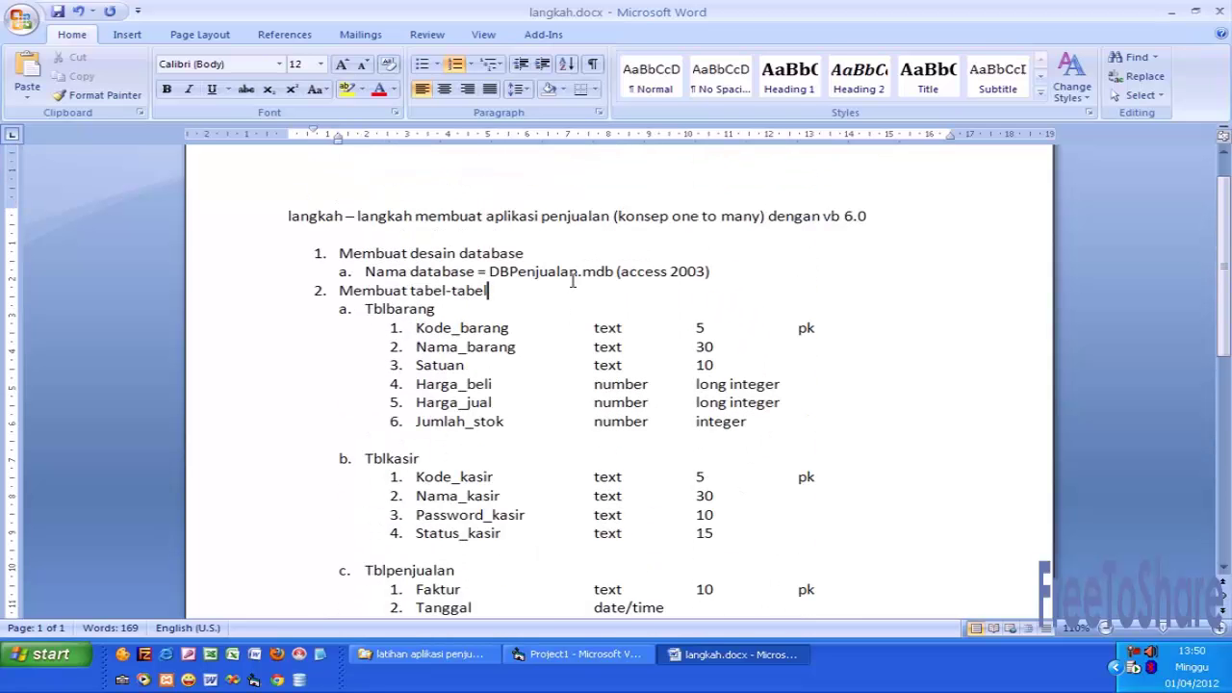
pyautogui.click(189, 654)
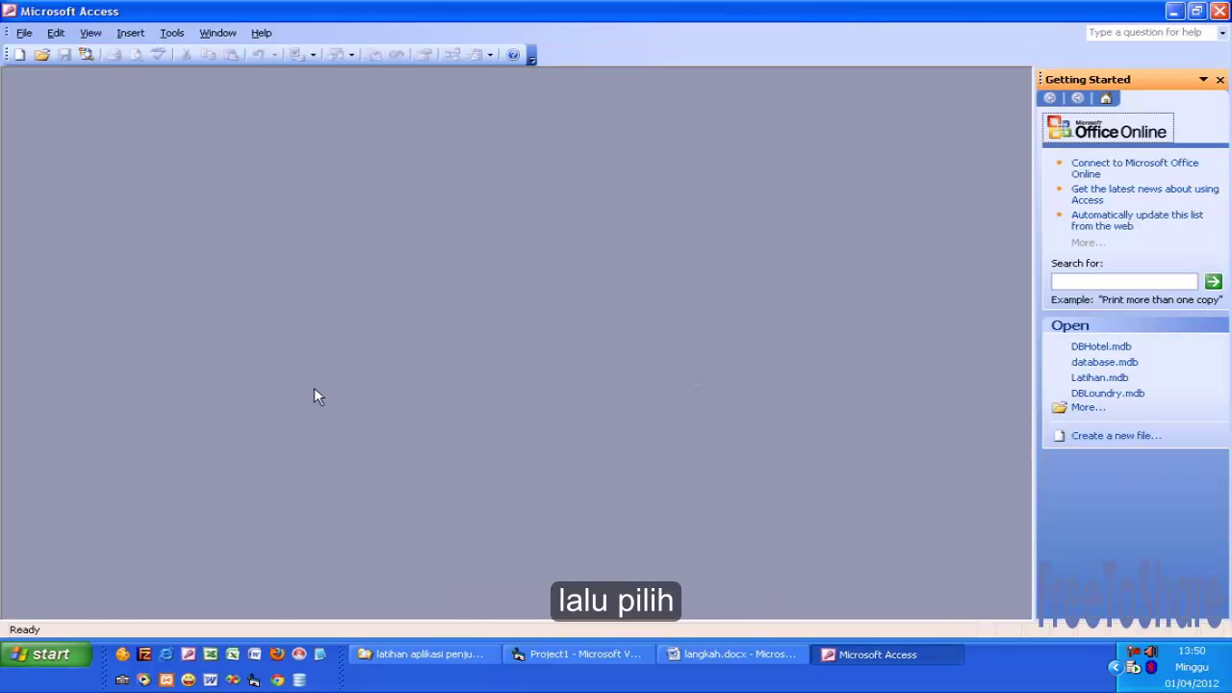
# Start a new blank database named DBPenjualan.mdb
pyautogui.click(1117, 438)
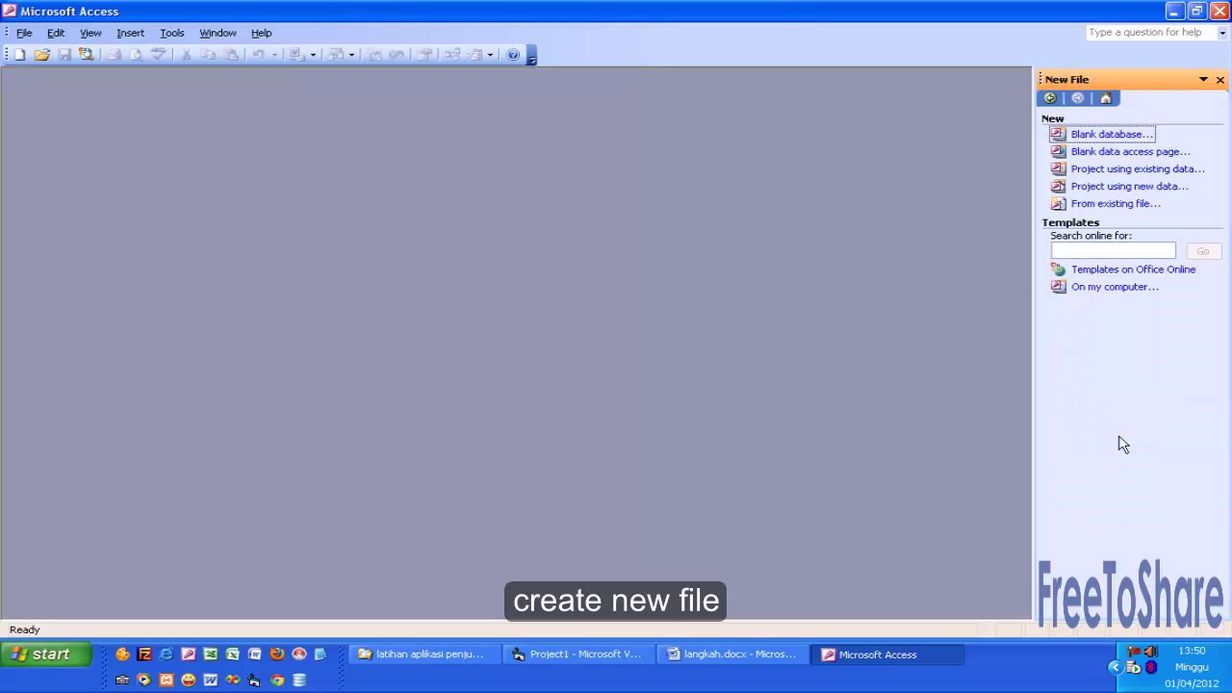
pyautogui.click(1113, 138)
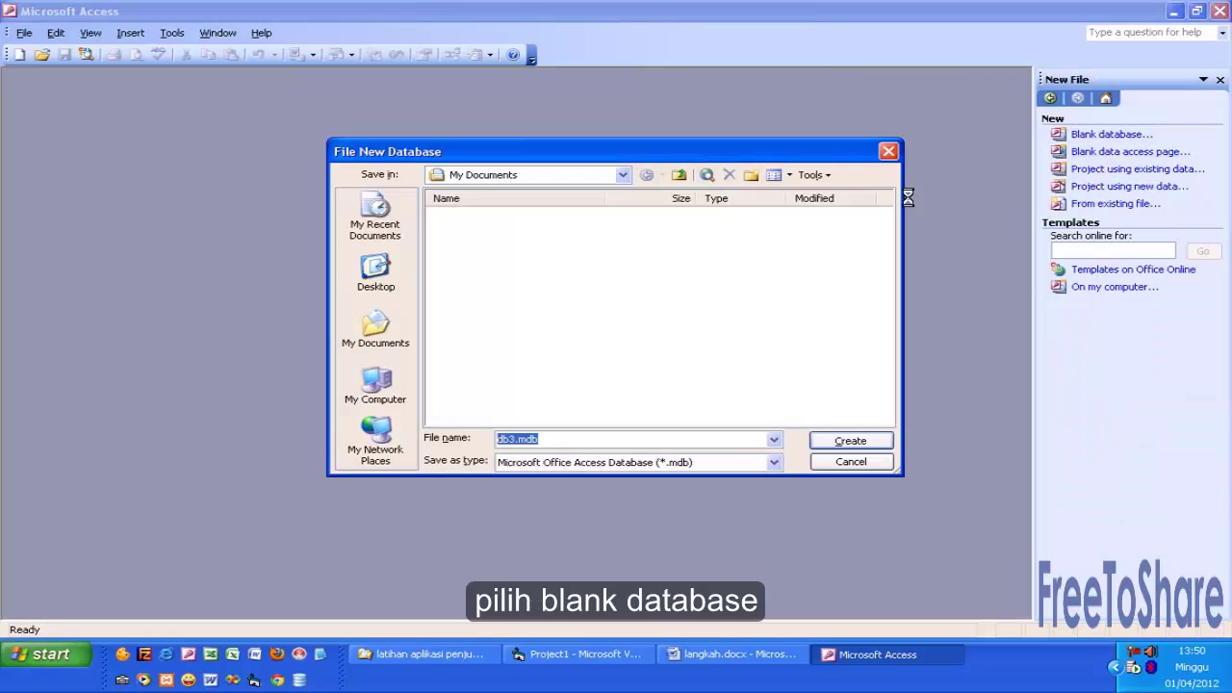
pyautogui.press('Home')
pyautogui.write('DB')
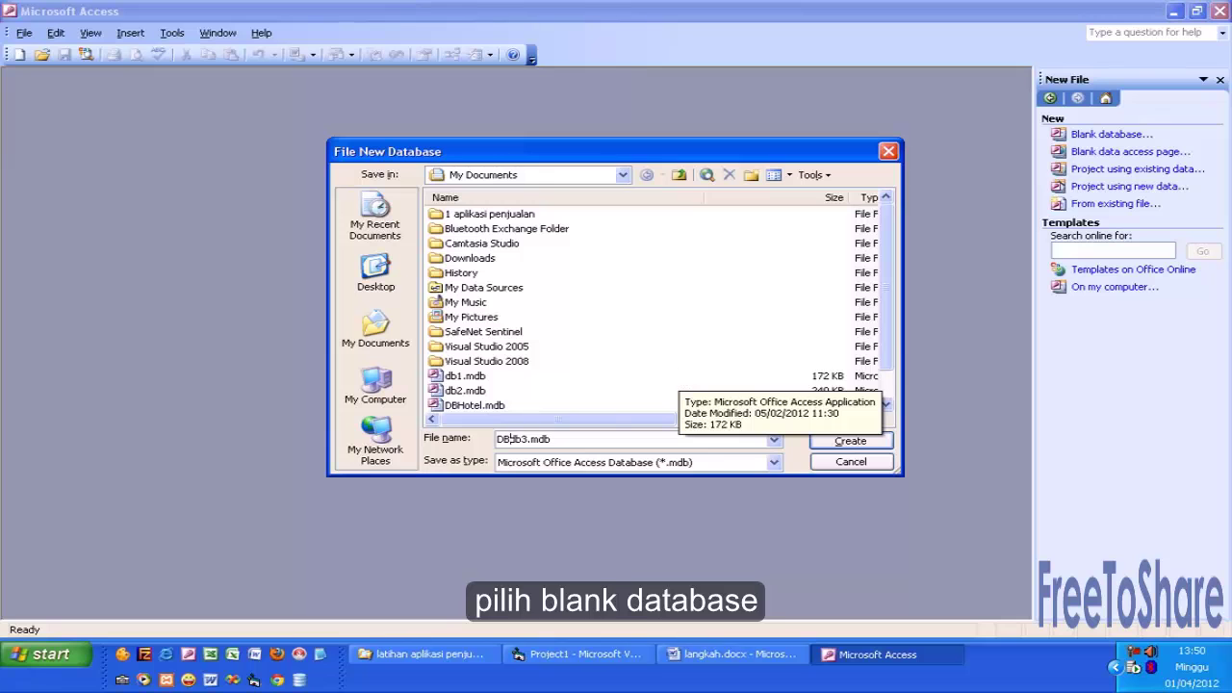
pyautogui.write('Penjualan')
pyautogui.press('Delete')
pyautogui.press('Delete')
pyautogui.press('Delete')
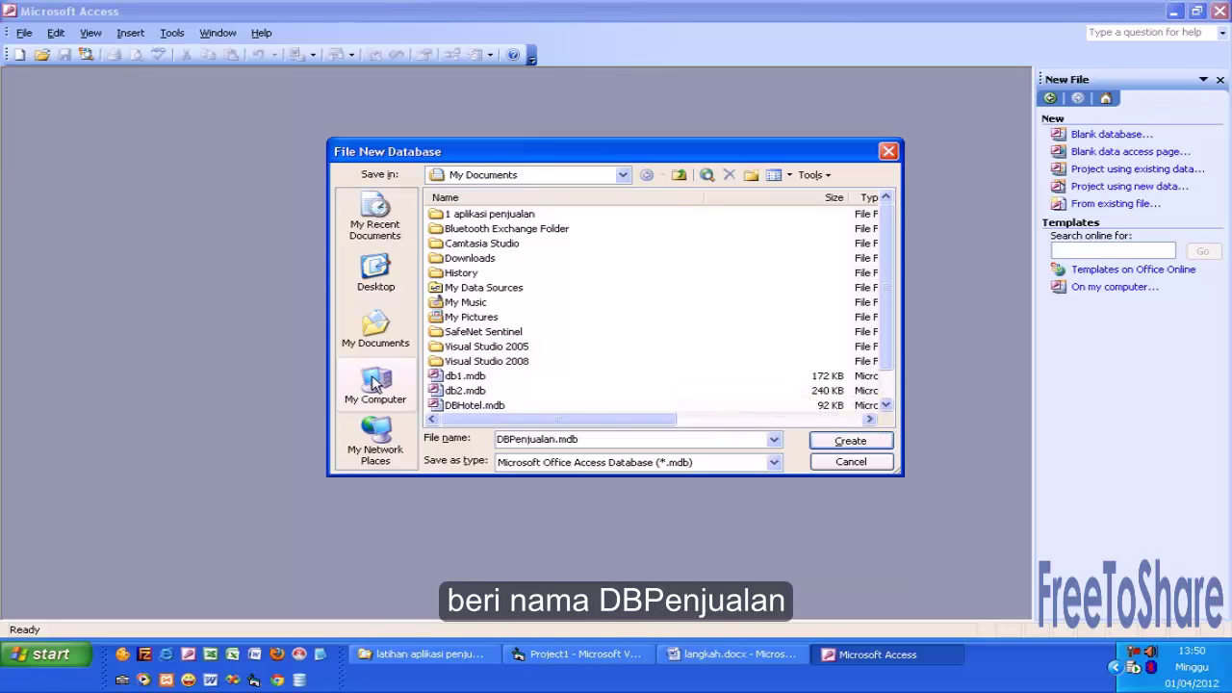
# Create it in D:\latihan aplikasi penjualan\aplikasi penjualan vb 6.0
pyautogui.click(375, 383)
pyautogui.doubleClick(493, 245)
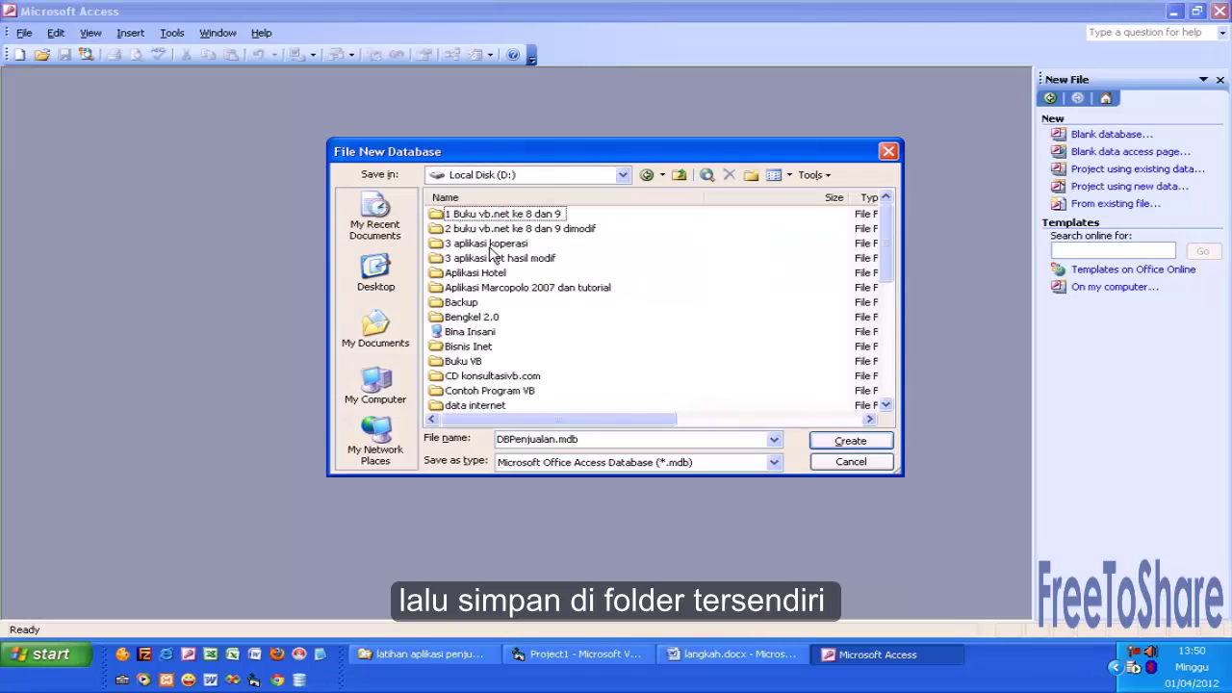
pyautogui.scroll(-1, 571, 348)
pyautogui.scroll(-2, 571, 349)
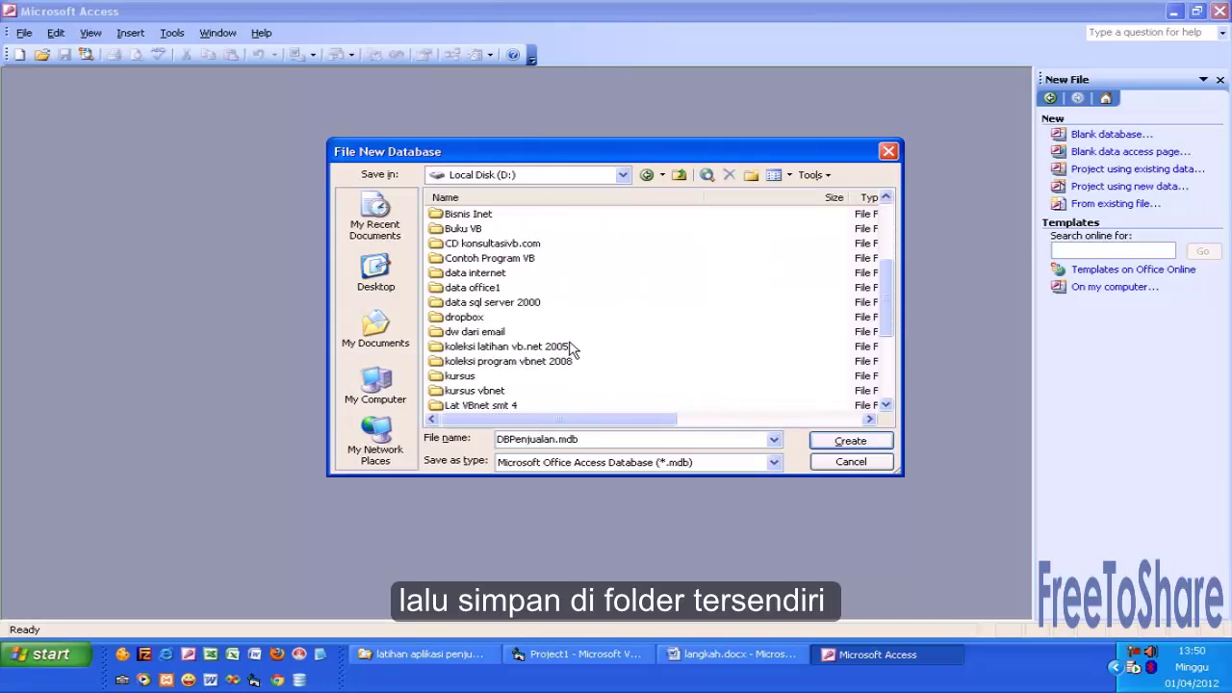
pyautogui.scroll(-2, 571, 349)
pyautogui.doubleClick(520, 332)
pyautogui.doubleClick(515, 216)
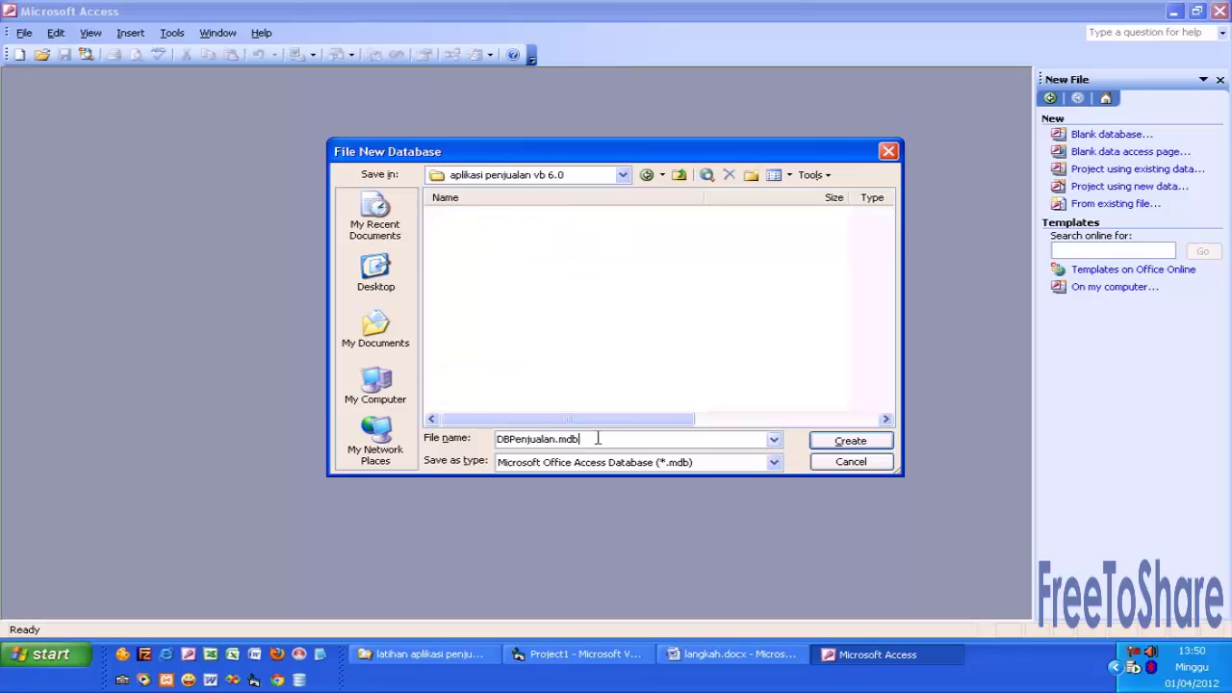
pyautogui.click(847, 440)
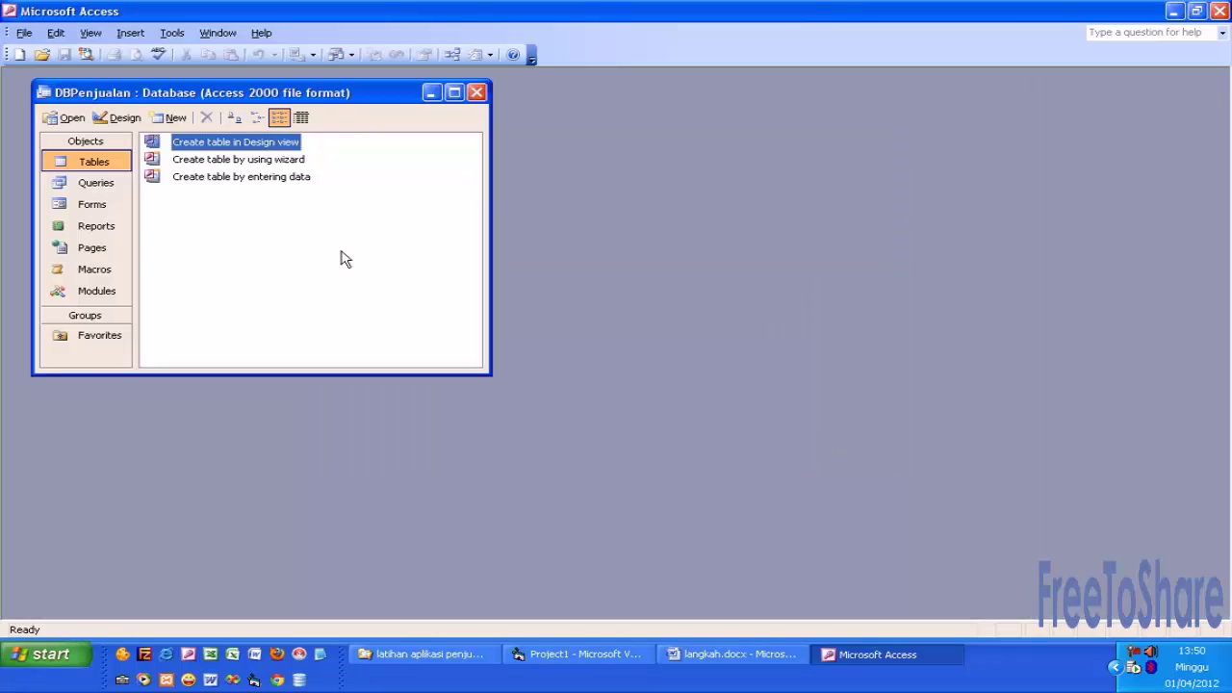
# Open a new table in Design view and check the Tblbarang field list in Word
pyautogui.doubleClick(262, 144)
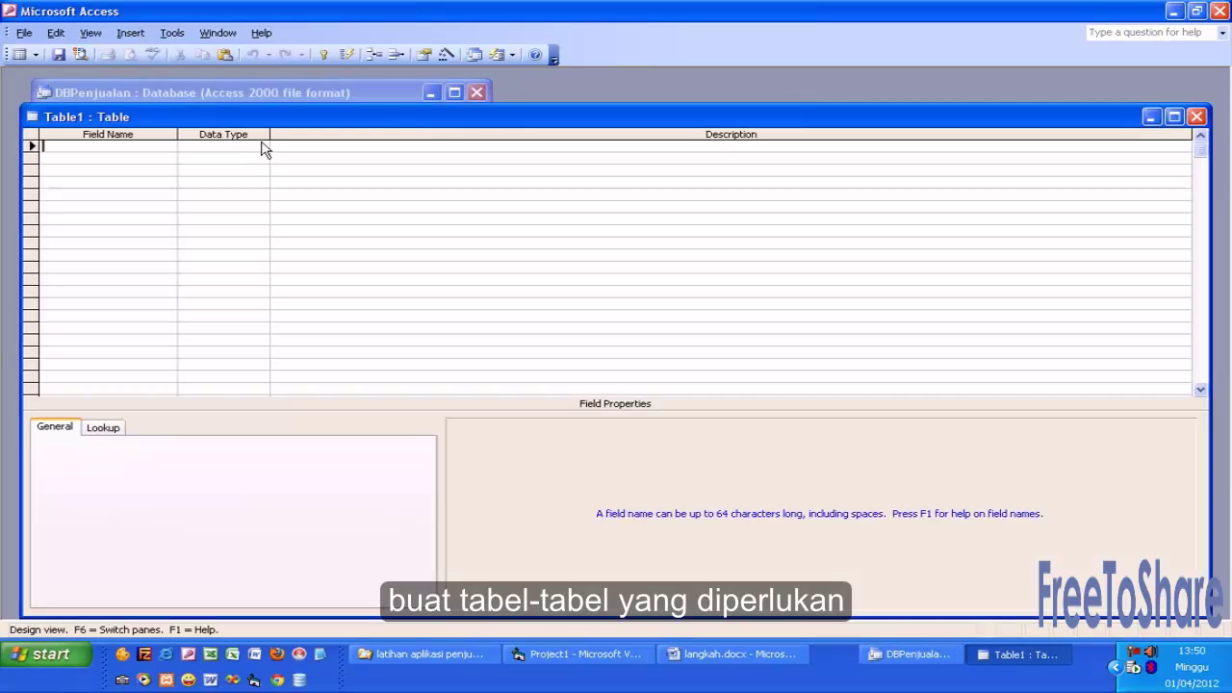
pyautogui.hotkey('alt', 'Tab')
pyautogui.hotkey('alt', 'Tab')
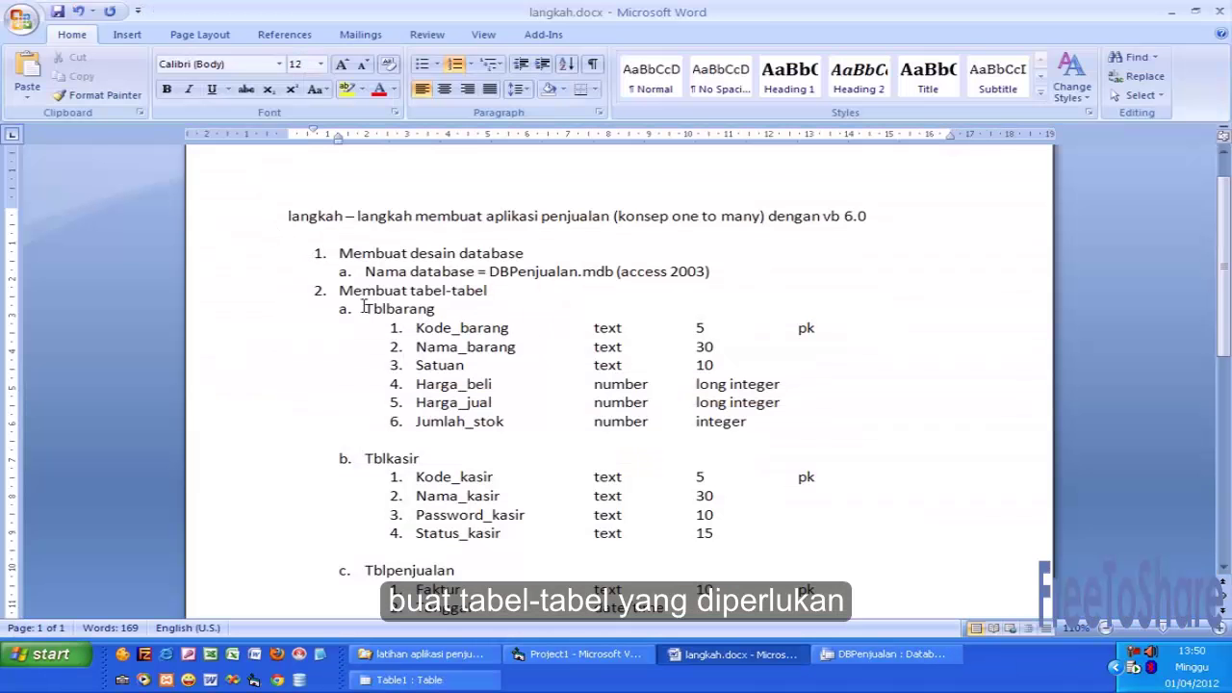
pyautogui.click(501, 316)
pyautogui.scroll(-1, 501, 316)
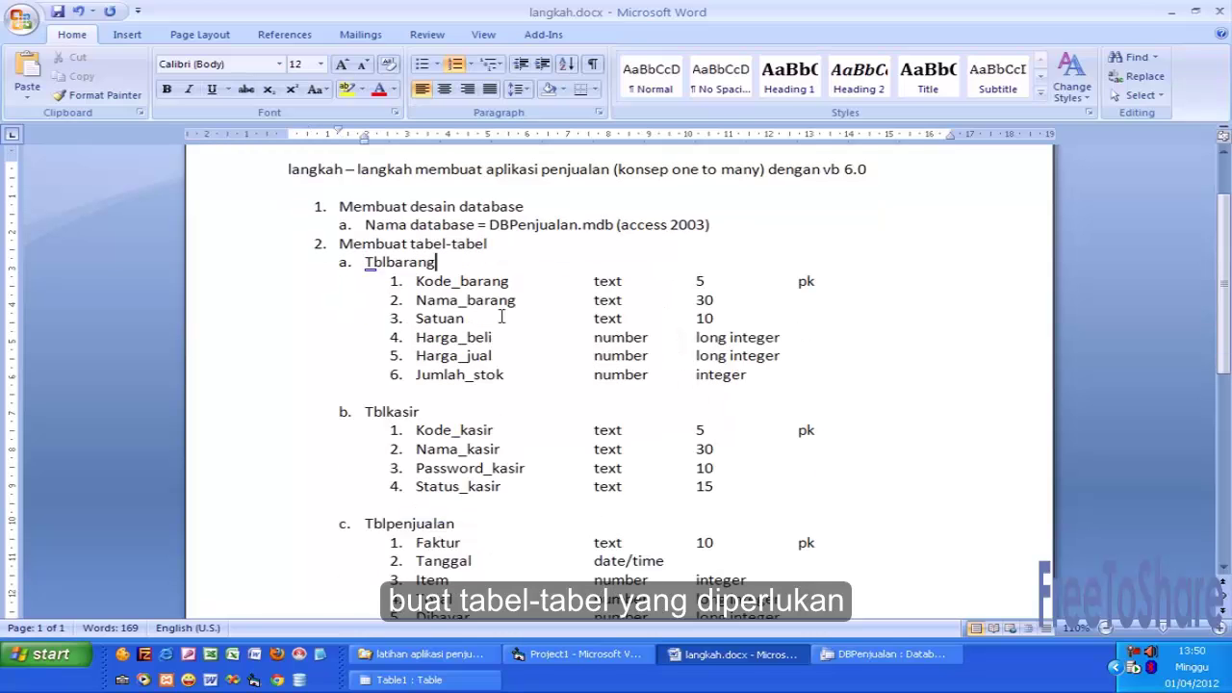
pyautogui.hotkey('alt', 'Tab')
# Enter the Text fields Kode_Barang, Nama_Barang and Satuan
pyautogui.write('K')
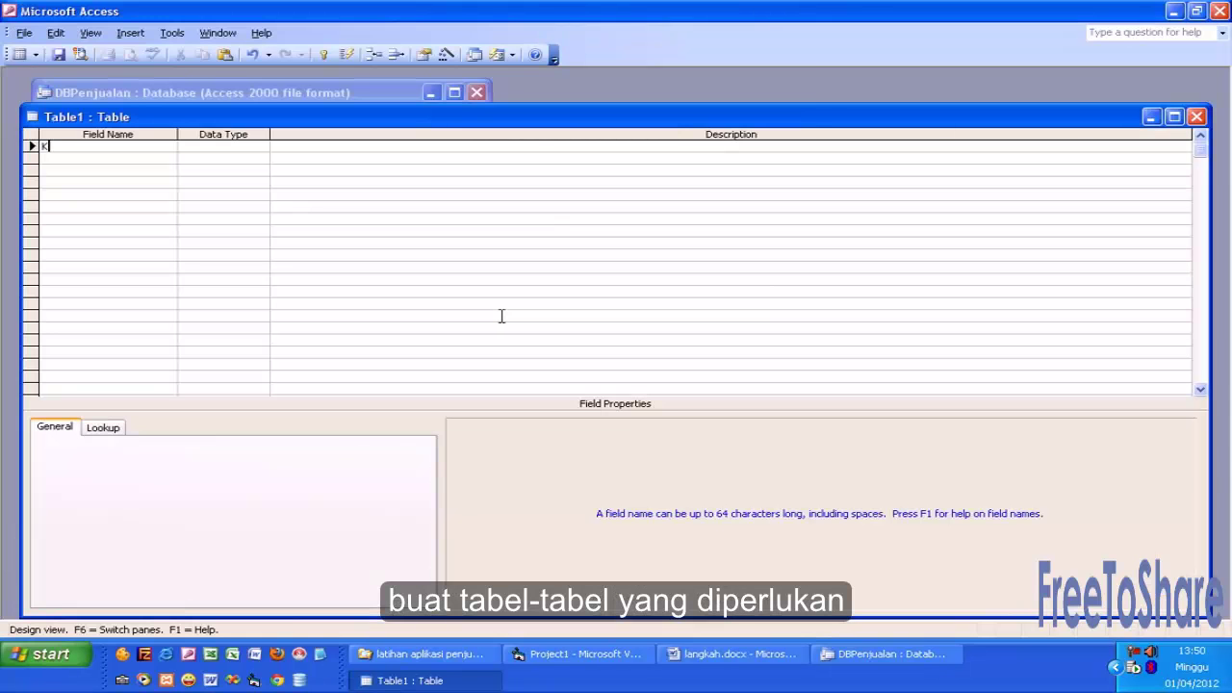
pyautogui.write('ode_baran')
pyautogui.press('BackSpace')
pyautogui.press('BackSpace')
pyautogui.press('BackSpace')
pyautogui.write('g')
pyautogui.press('Tab')
pyautogui.press('Tab')
pyautogui.press('Tab')
pyautogui.write('Nama_Barang')
pyautogui.press('Tab')
pyautogui.press('Tab')
pyautogui.press('Tab')
pyautogui.write('Satuan')
pyautogui.press('Tab')
pyautogui.press('Tab')
pyautogui.press('Tab')
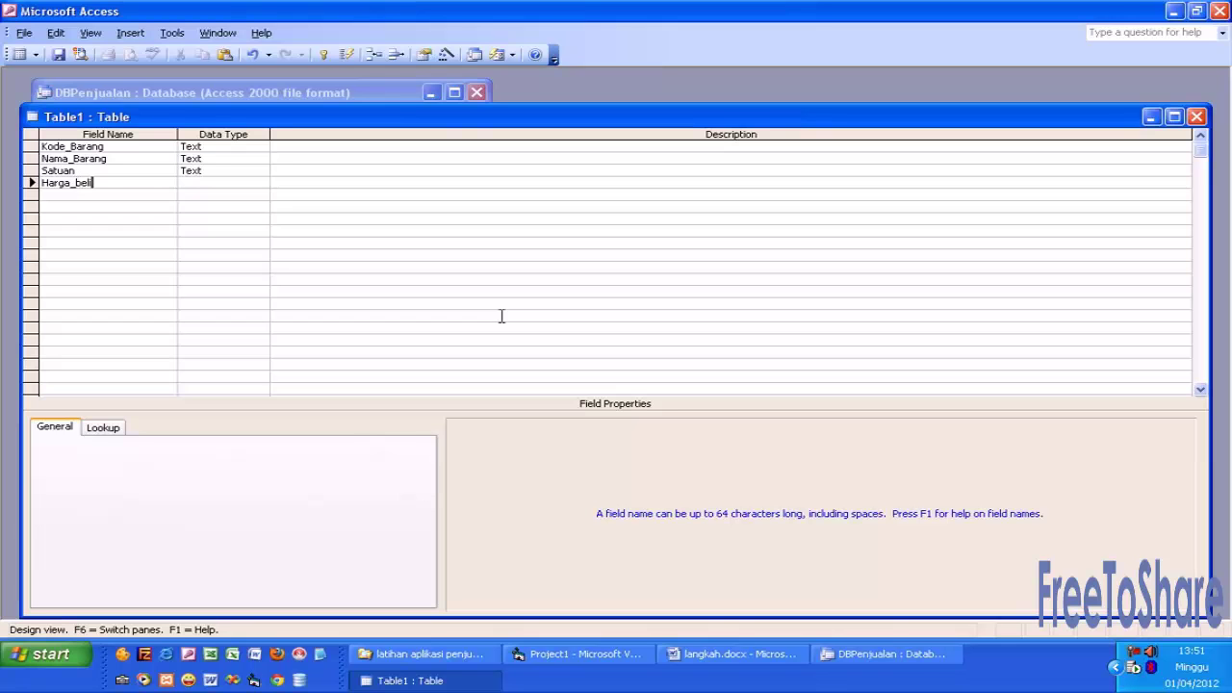
# Add the Text fields Harga_Beli, Harga_Jual and Jumlah_Stok
pyautogui.press('Tab')
pyautogui.press('Tab')
pyautogui.press('Tab')
pyautogui.press('Tab')
pyautogui.hotkey('shift', 'Tab')
pyautogui.write('Harga_')
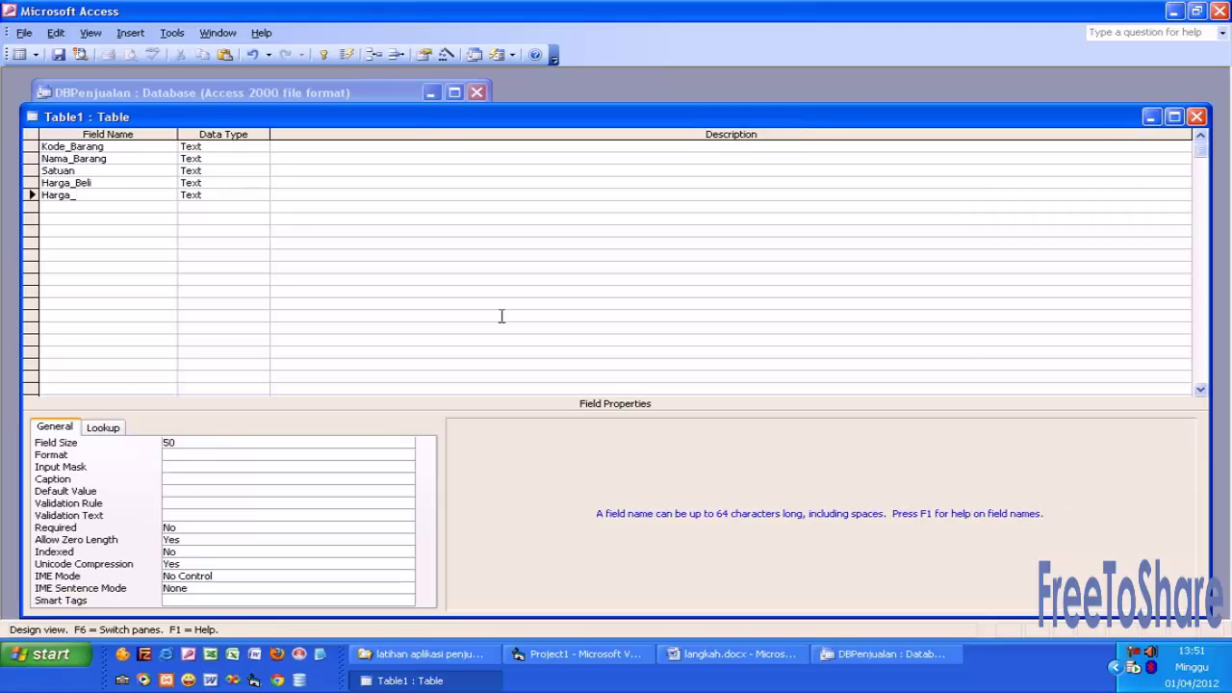
pyautogui.write('Jual')
pyautogui.press('Tab')
pyautogui.press('Tab')
pyautogui.press('Tab')
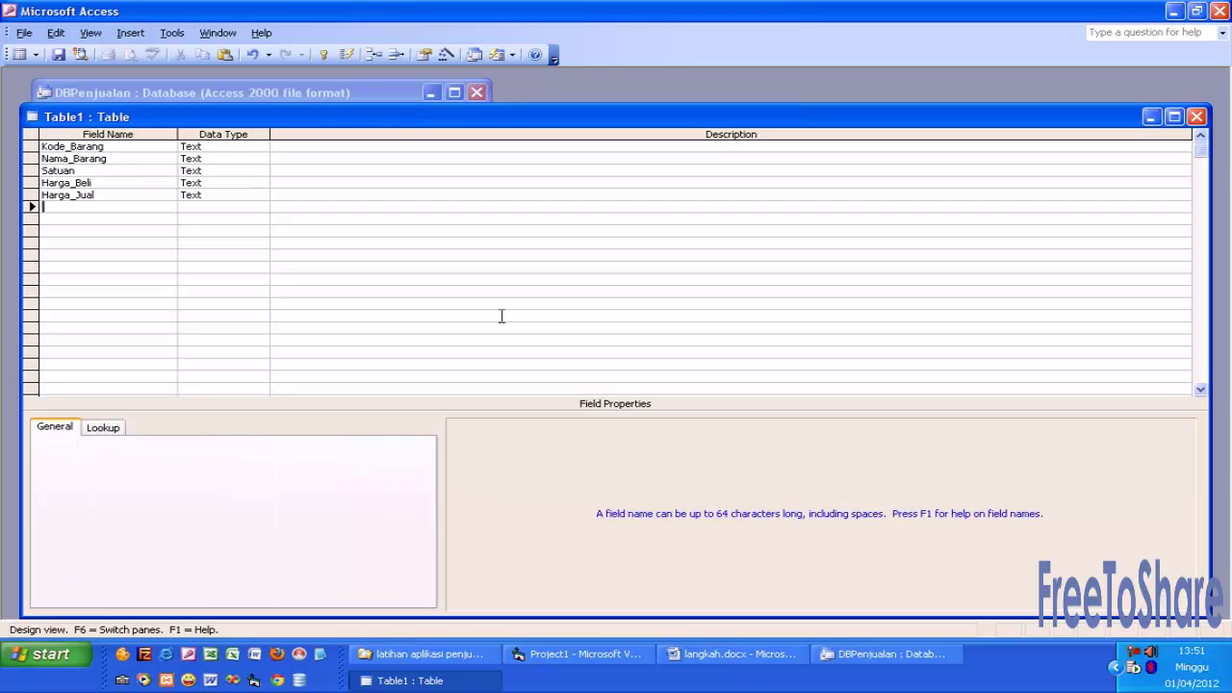
pyautogui.write('Jumlah')
pyautogui.hotkey('alt', 'Tab')
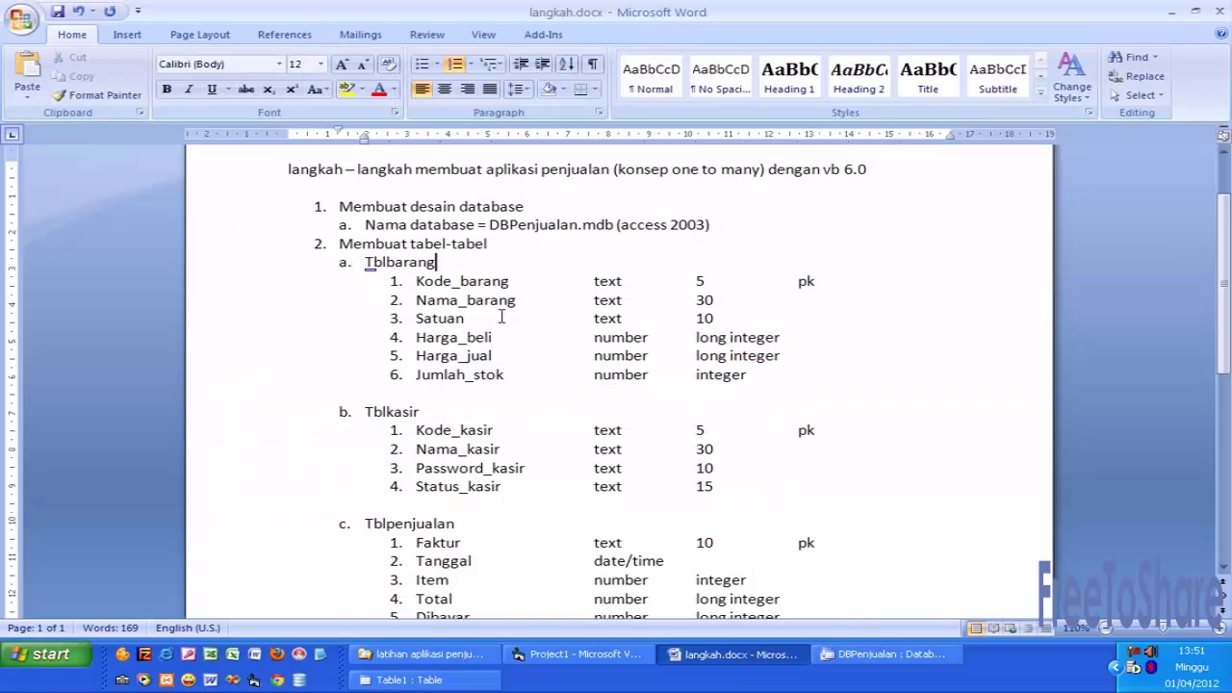
pyautogui.hotkey('alt', 'Tab')
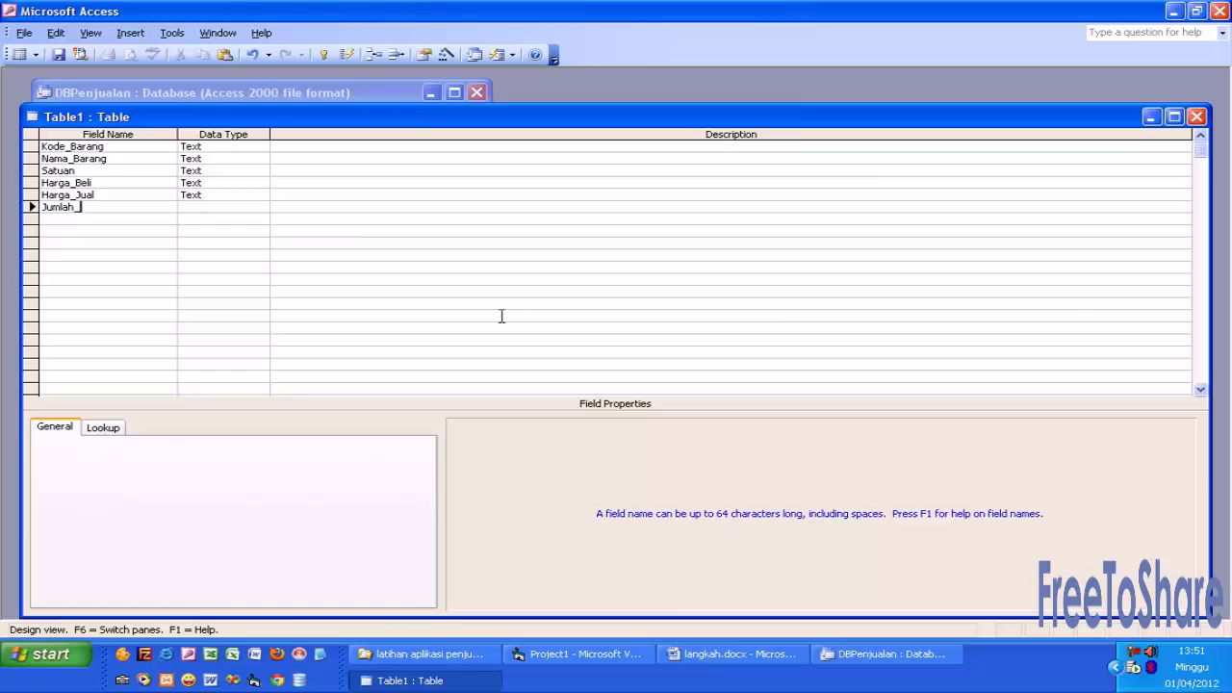
pyautogui.press('Tab')
pyautogui.press('Up')
pyautogui.press('Up')
pyautogui.press('Up')
pyautogui.press('Up')
pyautogui.press('Up')
# Set Nama_Barang's field size to 30 and Satuan's field size to 1
pyautogui.click(119, 443)
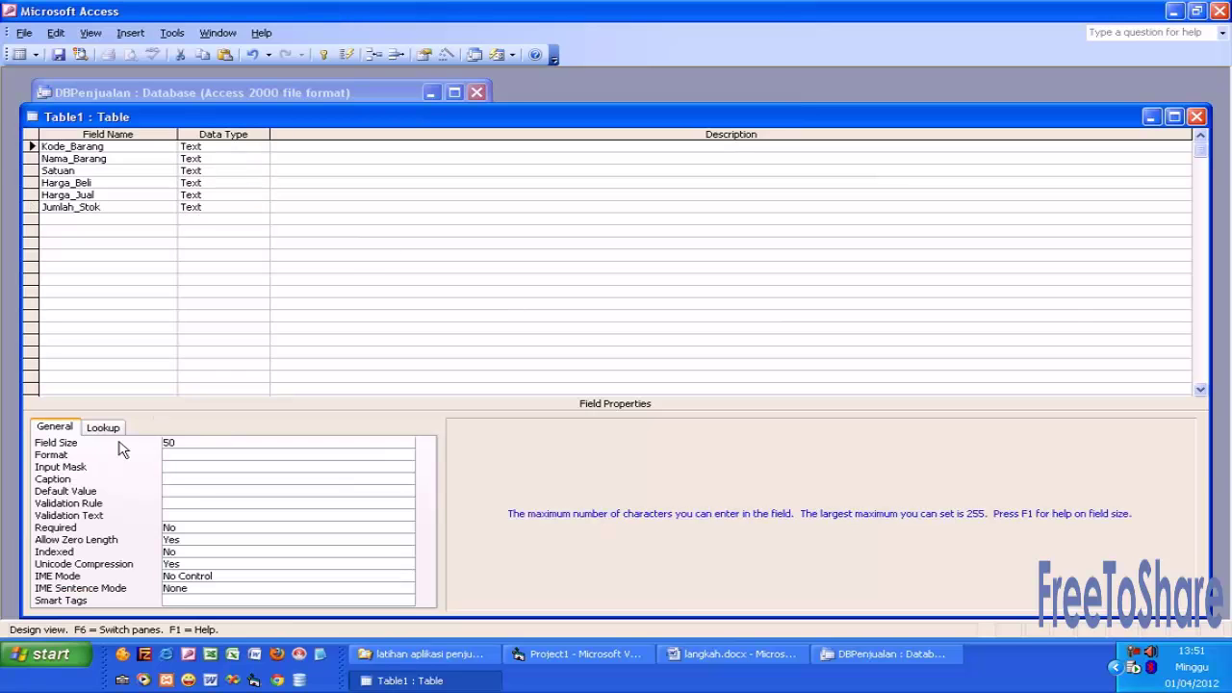
pyautogui.click(135, 159)
pyautogui.click(143, 443)
pyautogui.write('30')
pyautogui.click(136, 173)
pyautogui.click(142, 445)
pyautogui.hotkey('alt', 'Tab')
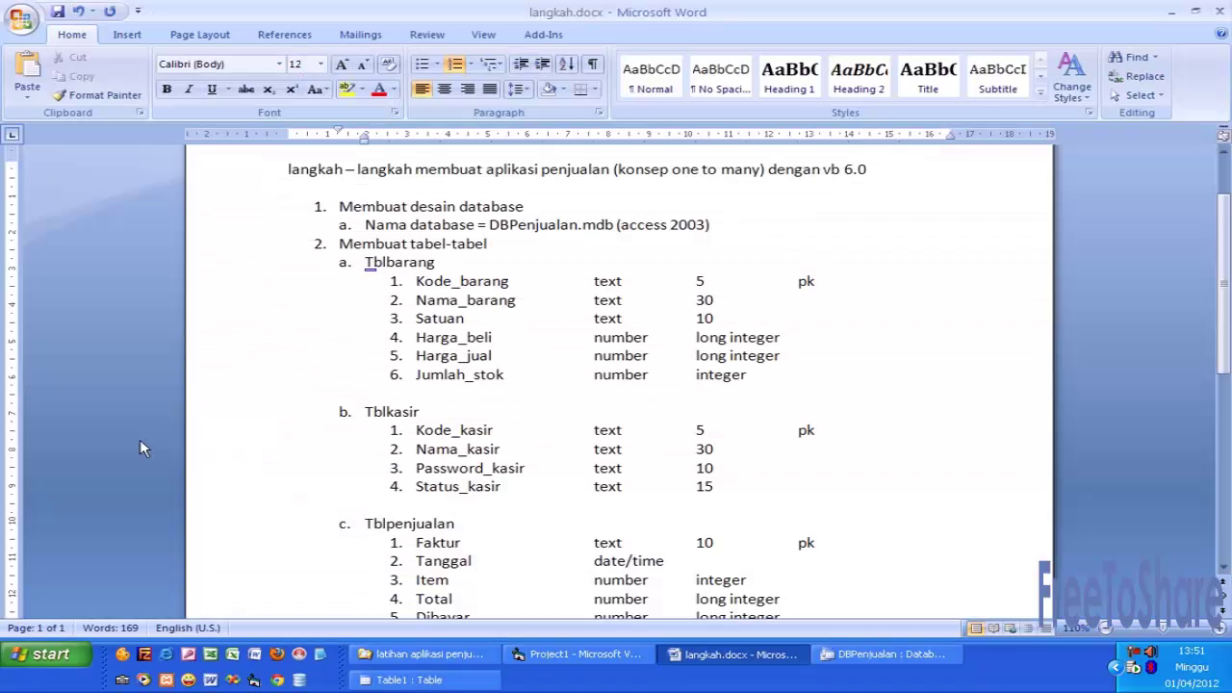
pyautogui.hotkey('alt', 'Tab')
pyautogui.write('1')
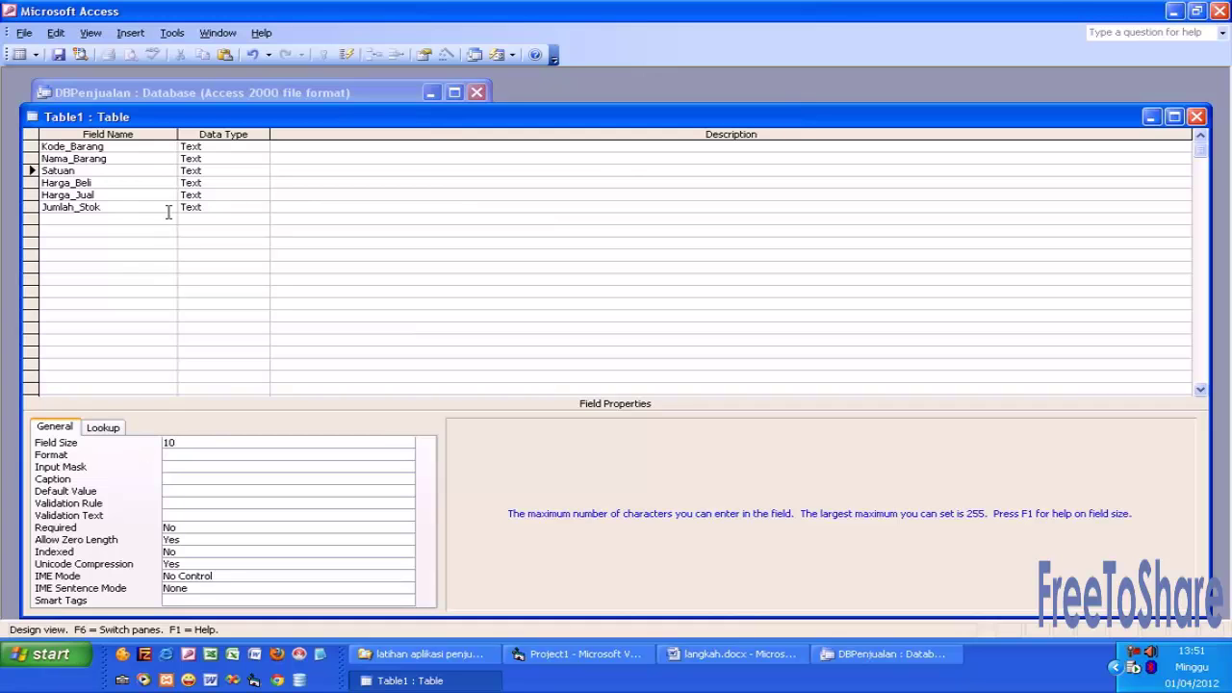
# Make Harga_Beli, Harga_Jual and Jumlah_Stok Number fields, with Jumlah_Stok as Integer
pyautogui.click(159, 184)
pyautogui.press('Tab')
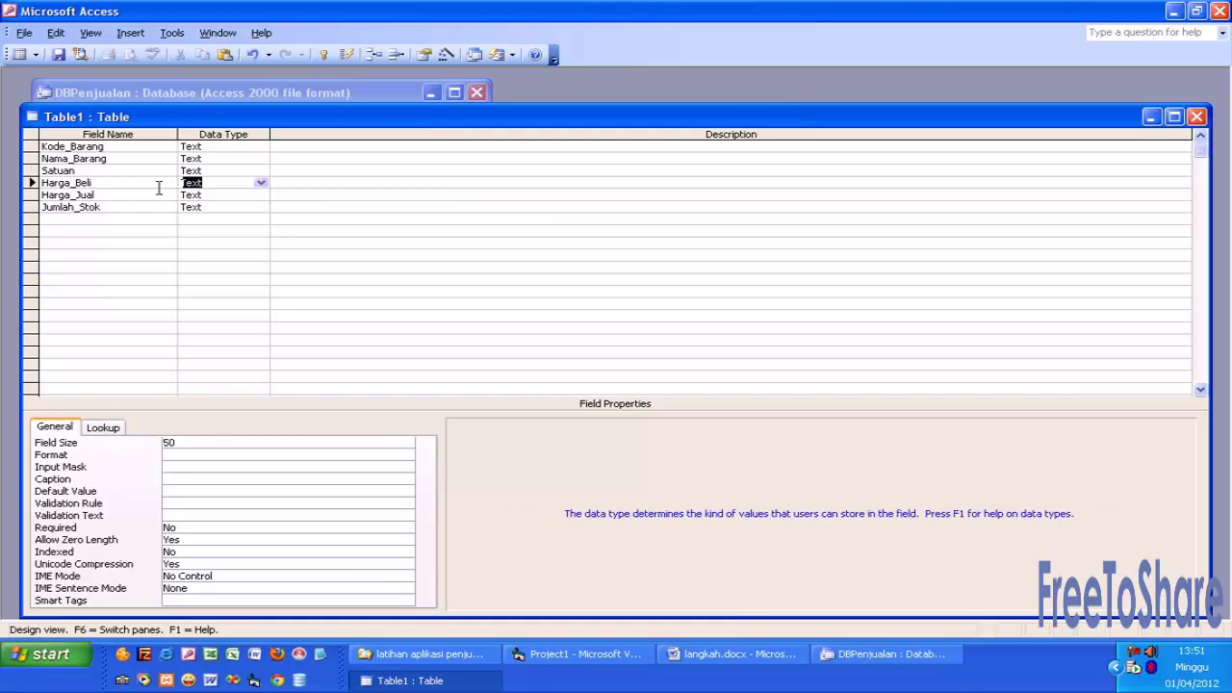
pyautogui.write('number')
pyautogui.press('Down')
pyautogui.write('n')
pyautogui.press('Down')
pyautogui.write('n')
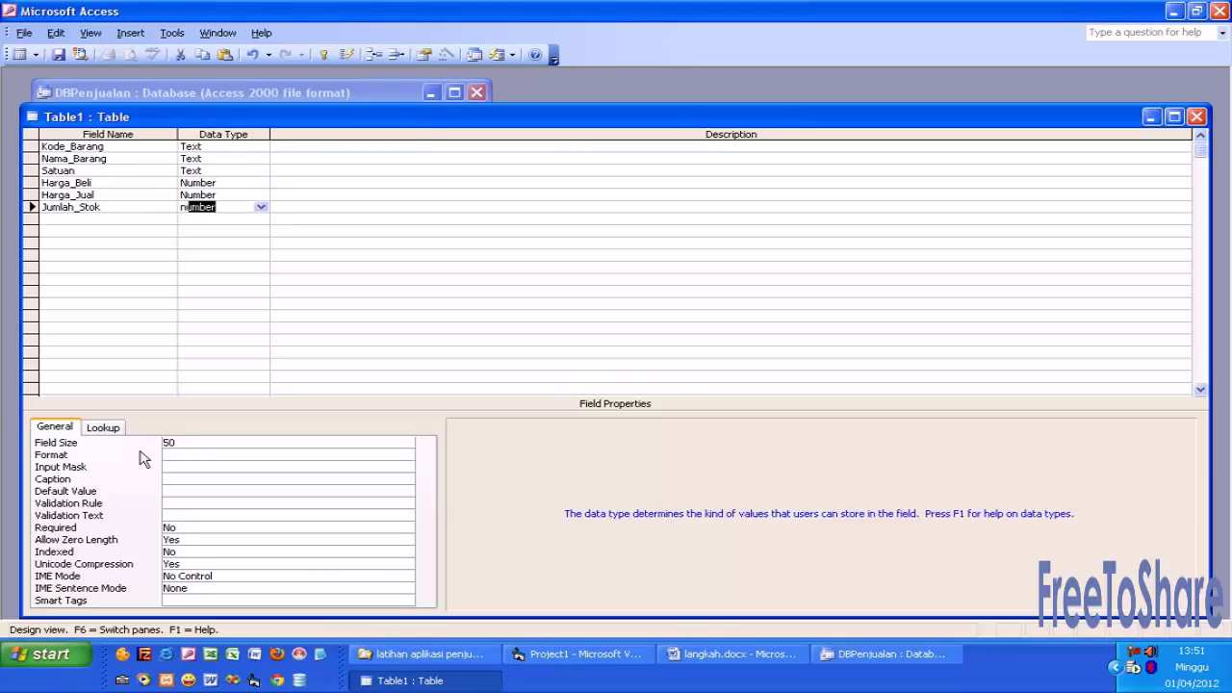
pyautogui.click(149, 447)
pyautogui.write('i')
pyautogui.click(146, 207)
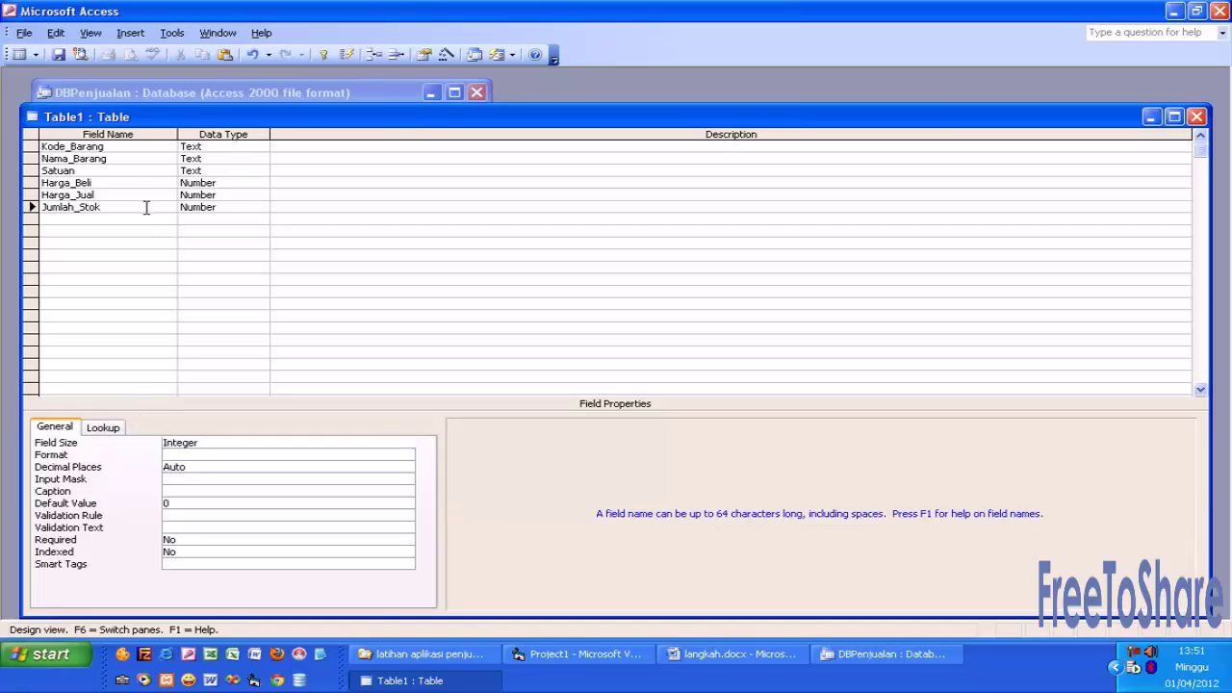
pyautogui.click(149, 183)
pyautogui.click(143, 195)
pyautogui.click(148, 183)
# Make Kode_Barang the primary key, save the table as TBLBarang and close it
pyautogui.click(146, 146)
pyautogui.click(325, 54)
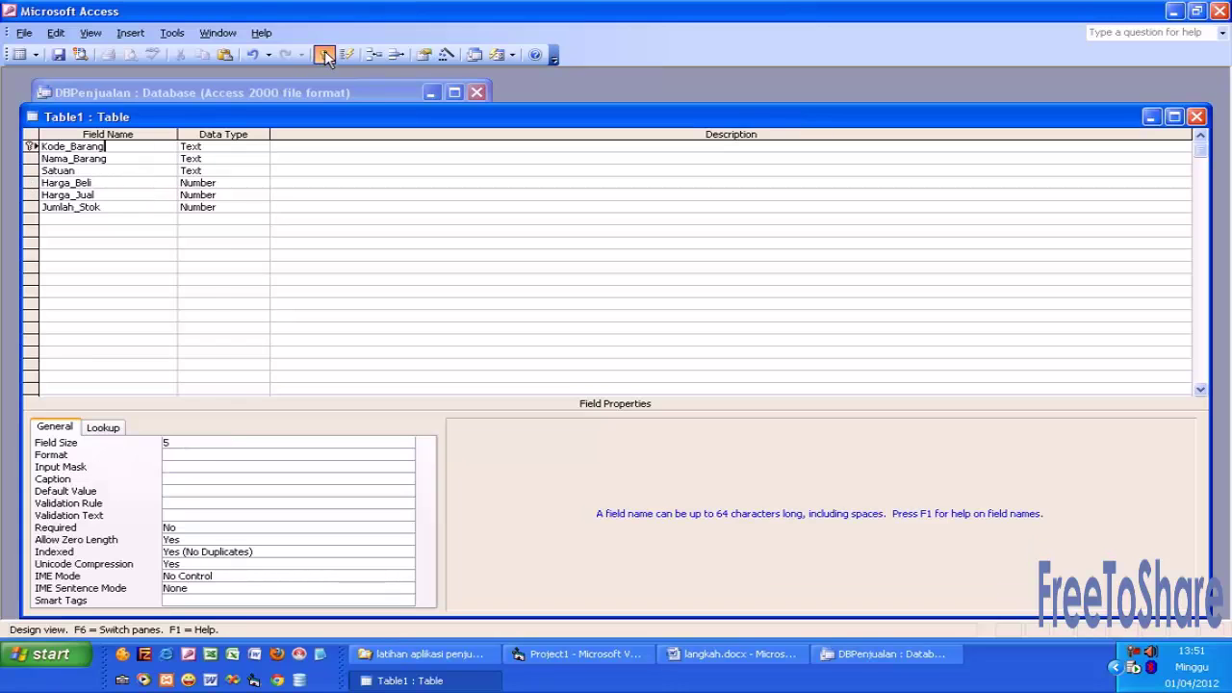
pyautogui.click(57, 54)
pyautogui.write('TBLBarang')
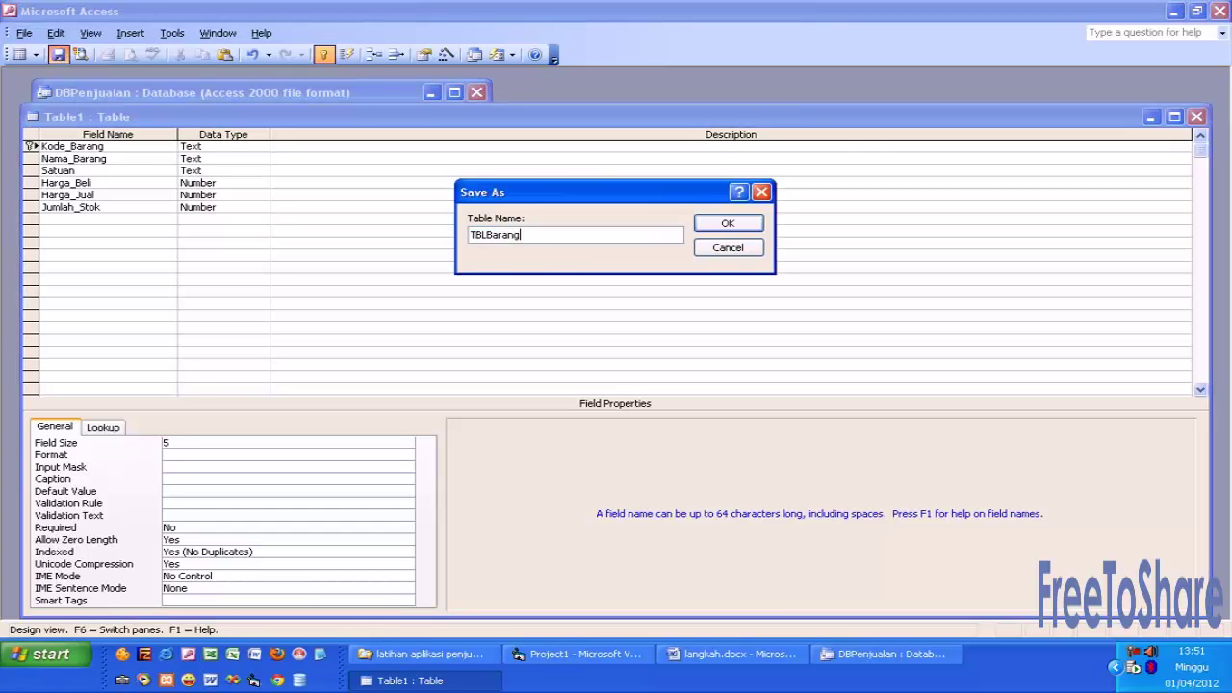
pyautogui.press('Return')
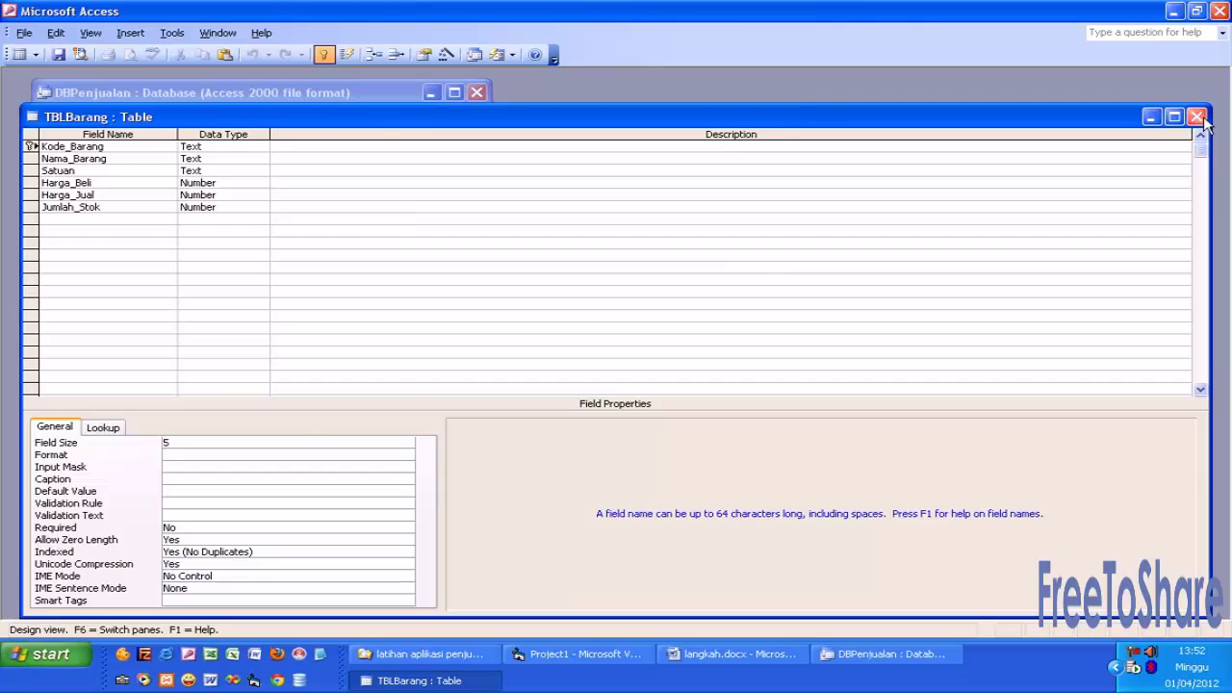
pyautogui.click(1196, 117)
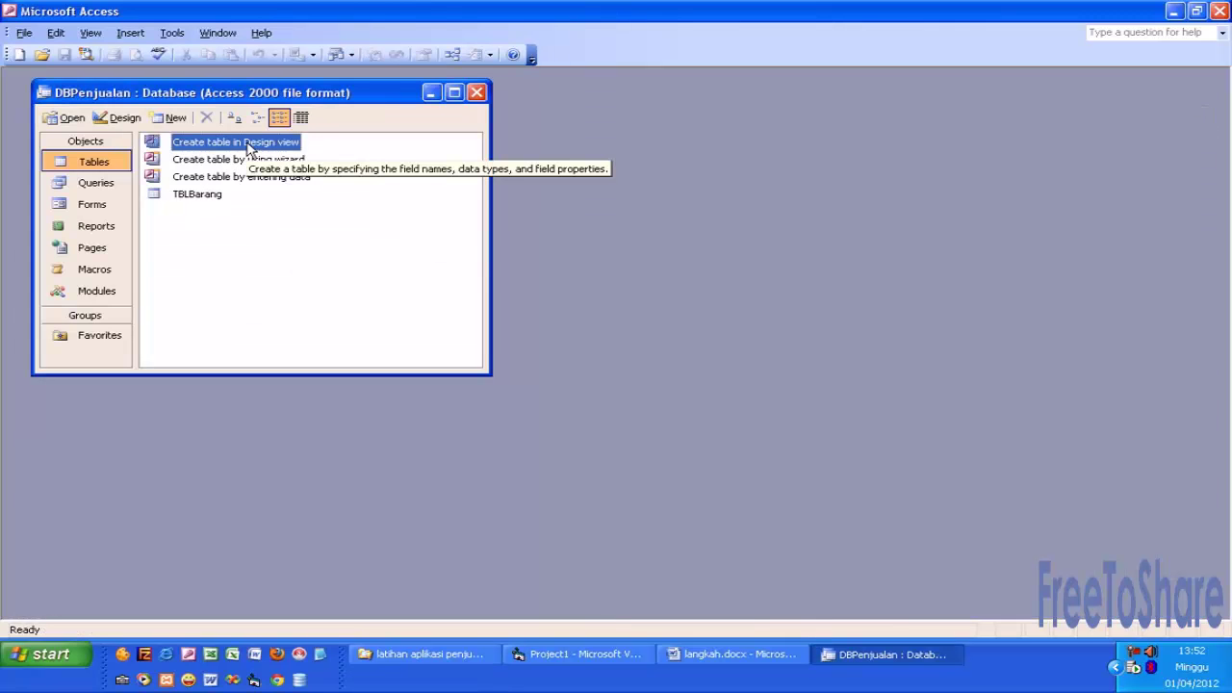
# Create a new table with Text fields Kode_Kasir, Nama_Kasir, Password_kasir and Status_Kasir
pyautogui.doubleClick(248, 143)
pyautogui.write('Kod')
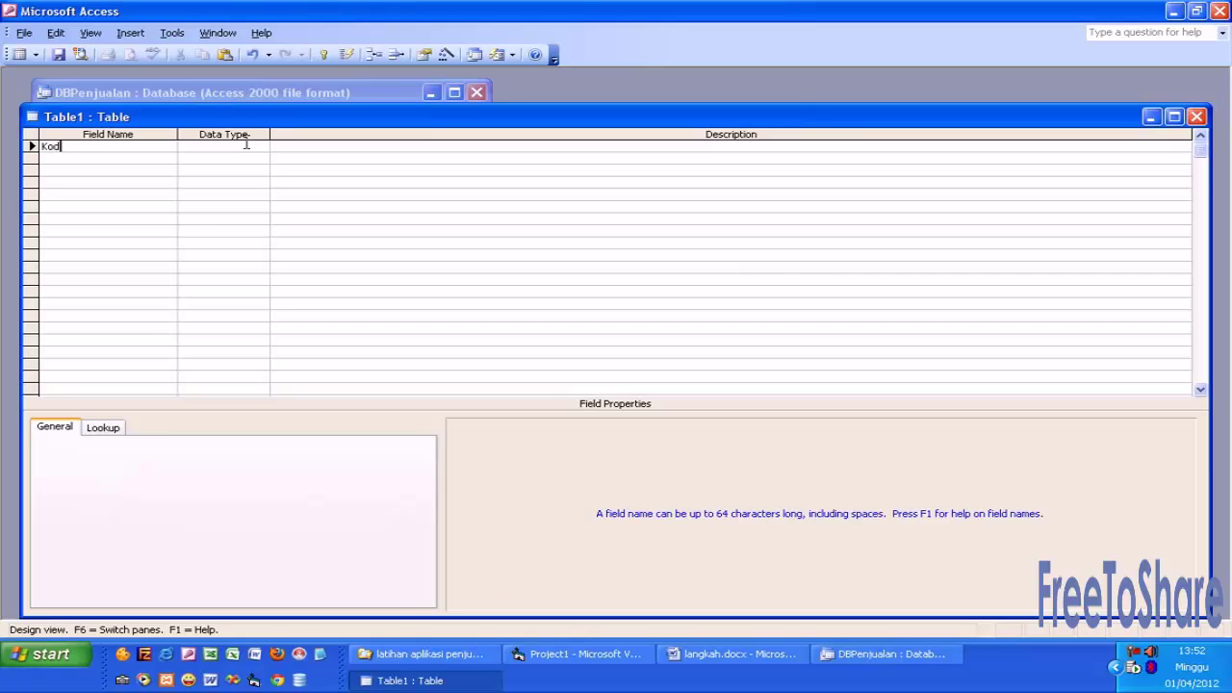
pyautogui.press('Tab')
pyautogui.press('Tab')
pyautogui.press('Tab')
pyautogui.write('Na')
pyautogui.write('r')
pyautogui.press('Tab')
pyautogui.press('Tab')
pyautogui.press('Tab')
pyautogui.write('Password_kas')
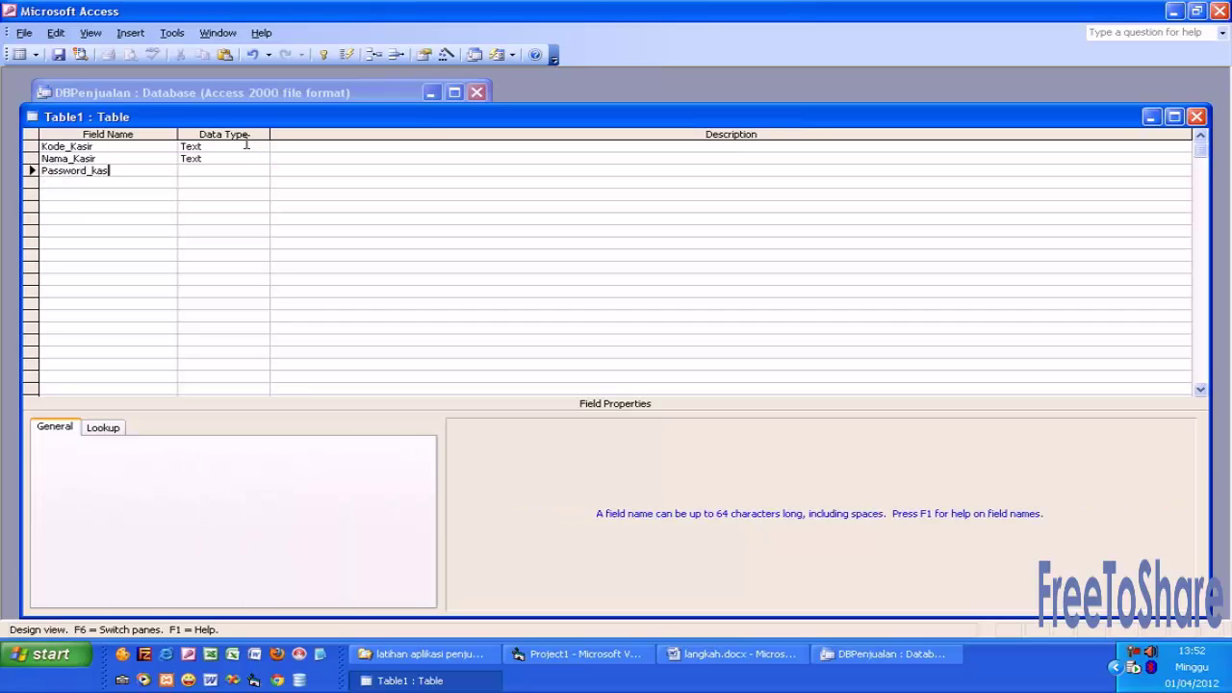
pyautogui.write('ir')
pyautogui.press('Tab')
pyautogui.press('Tab')
pyautogui.press('Tab')
pyautogui.write('Status_Kasir')
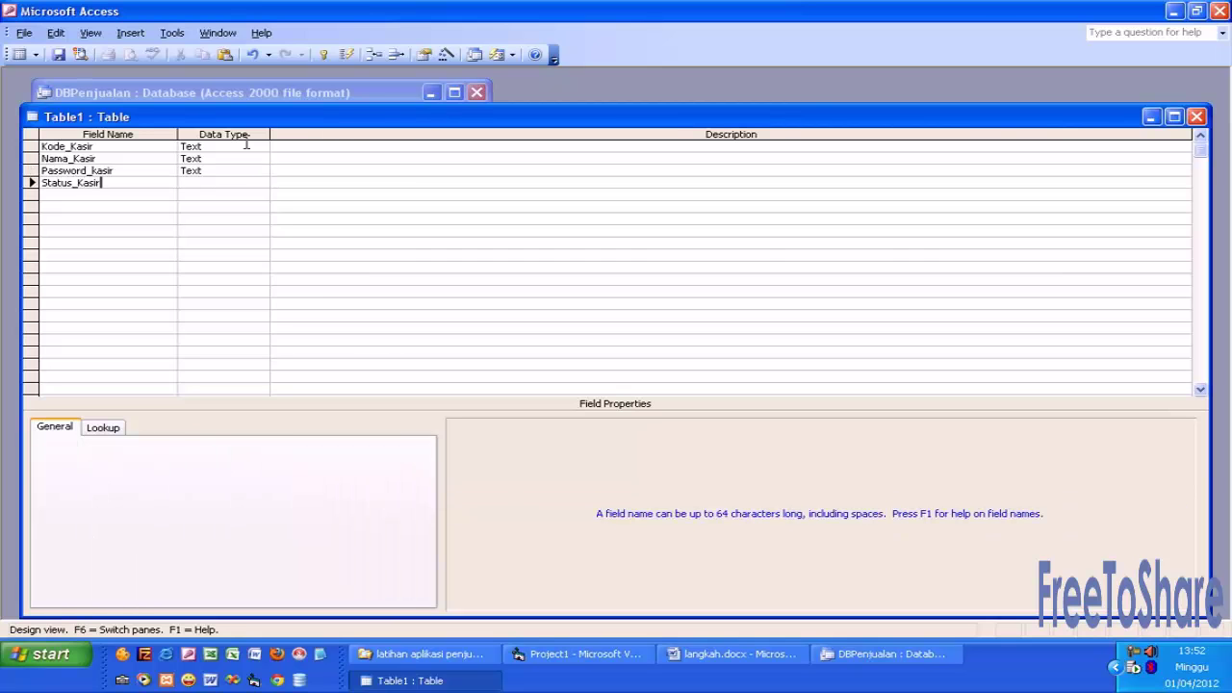
pyautogui.press('Tab')
pyautogui.press('Up')
pyautogui.press('Up')
pyautogui.press('Up')
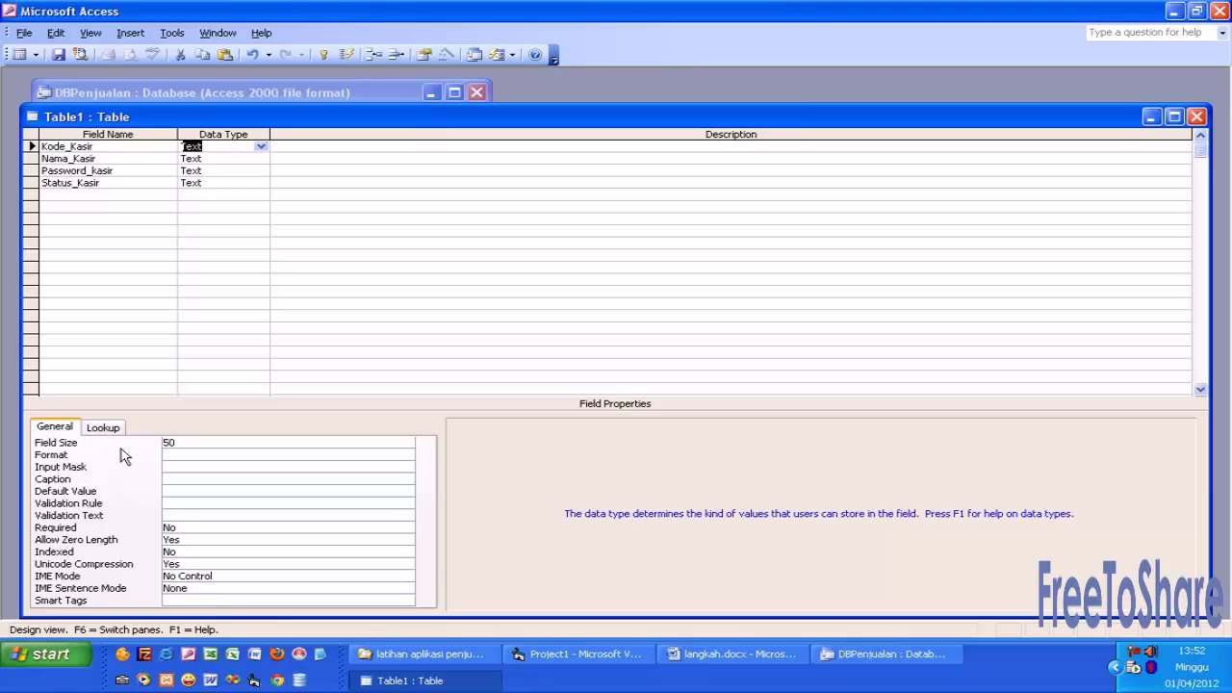
# Set field sizes: Kode_Kasir 5, Nama_Kasir 3, Password_kasir 10, Status_Kasir 5
pyautogui.click(128, 450)
pyautogui.write('5')
pyautogui.click(109, 157)
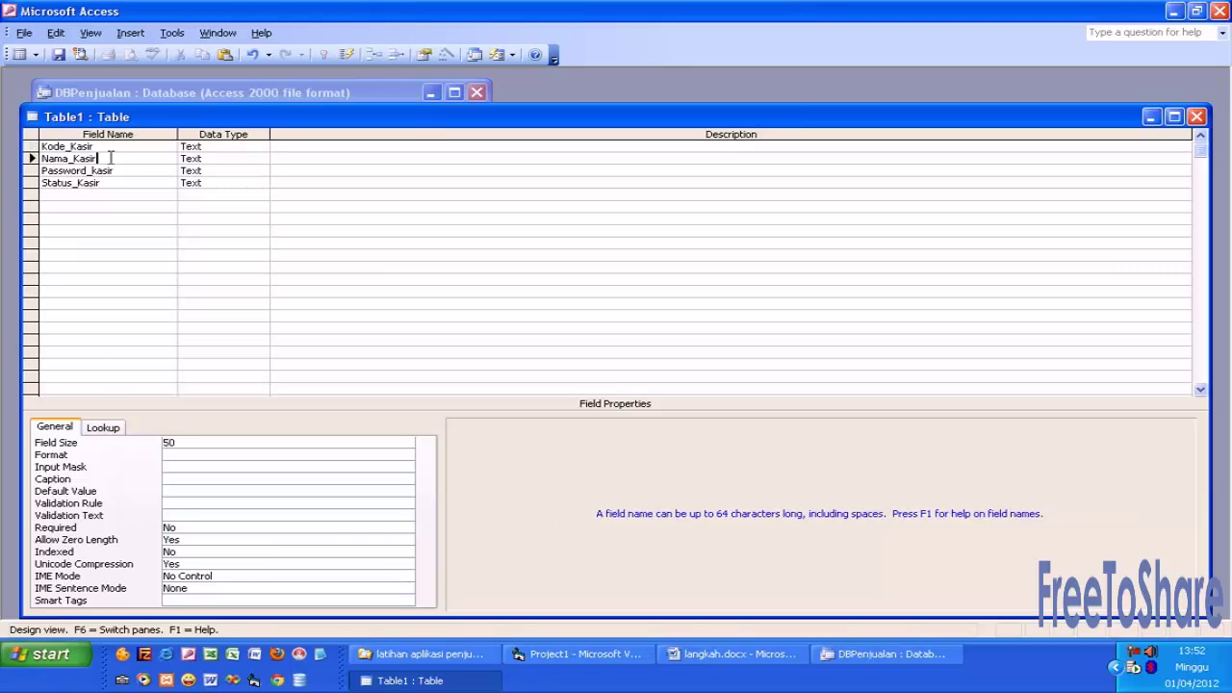
pyautogui.click(134, 451)
pyautogui.write('3')
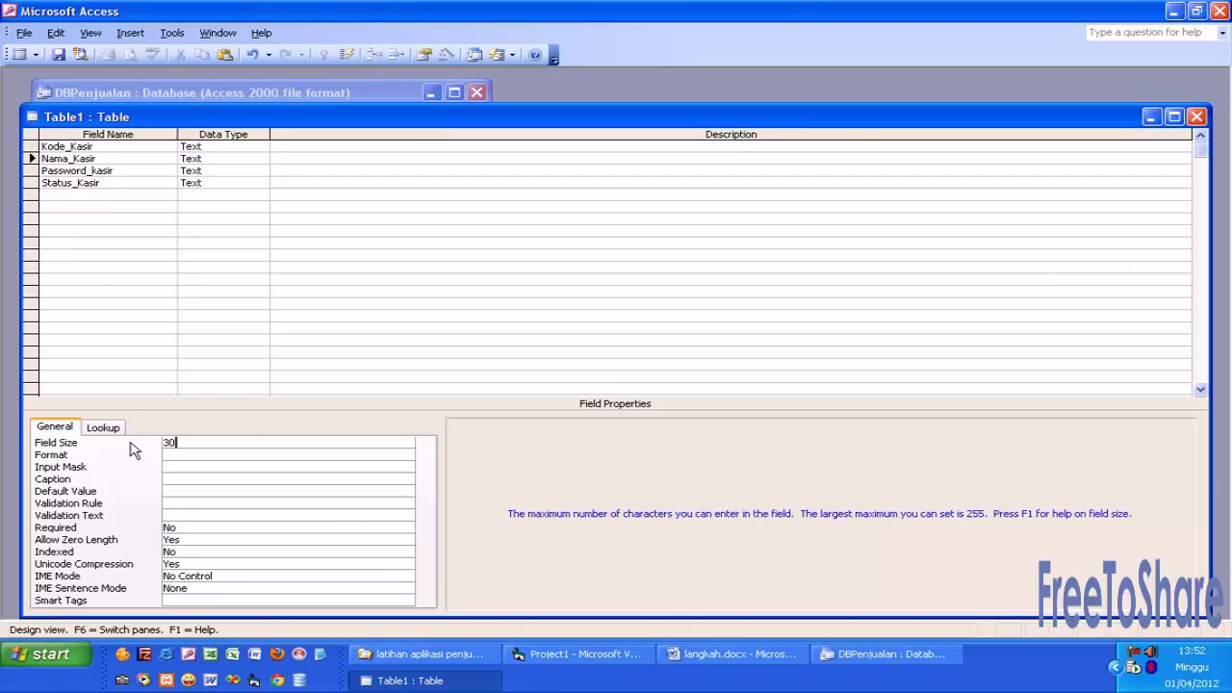
pyautogui.click(142, 170)
pyautogui.click(138, 450)
pyautogui.click(137, 449)
pyautogui.write('10')
pyautogui.click(115, 183)
pyautogui.click(133, 450)
pyautogui.write('5')
# Make Kode_Kasir the primary key, save the table as TBLKasir and close it
pyautogui.click(149, 146)
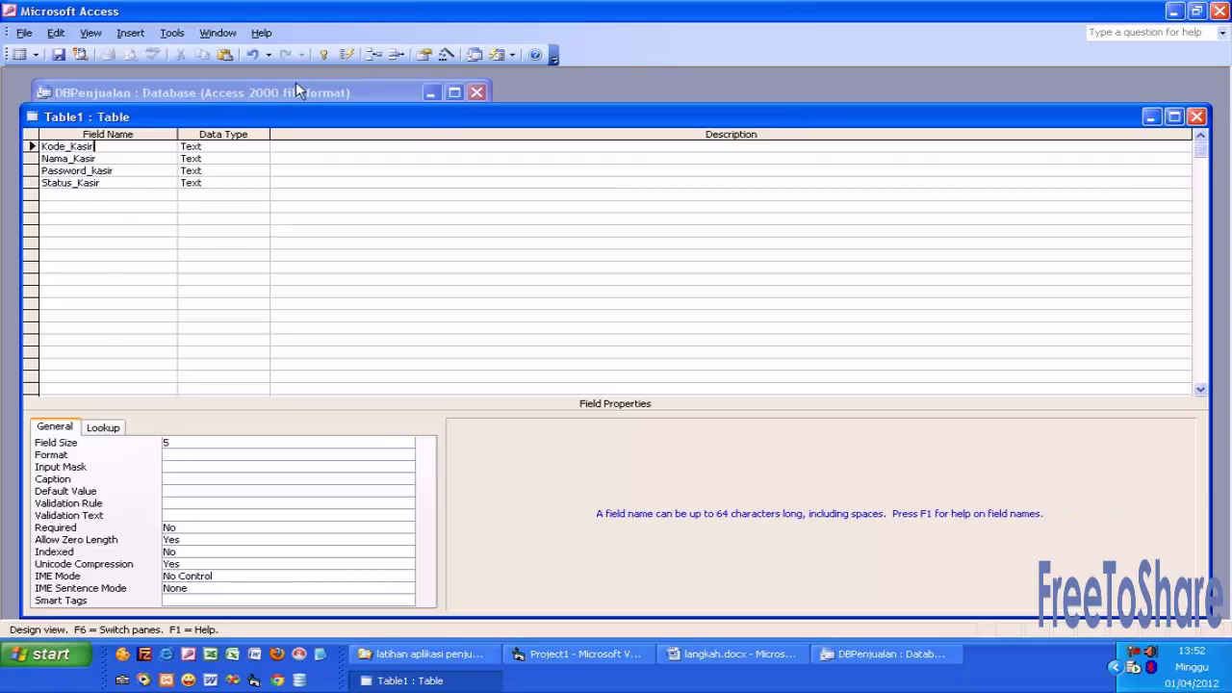
pyautogui.click(323, 54)
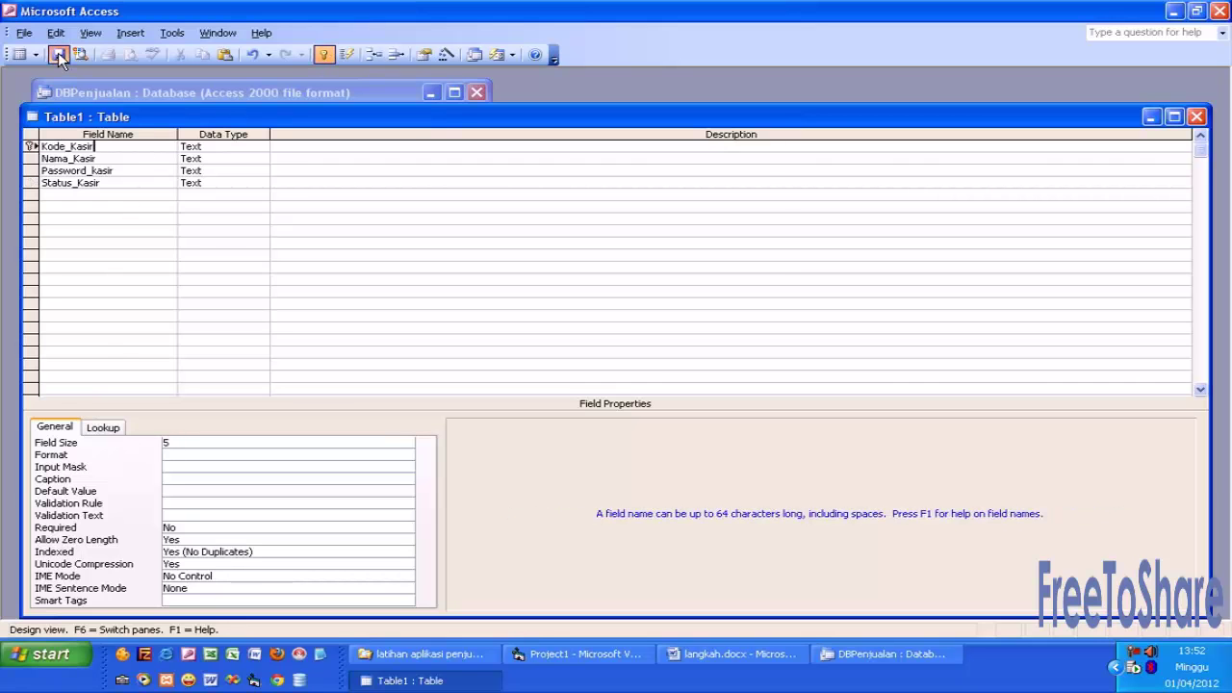
pyautogui.click(58, 54)
pyautogui.write('TBLKasir')
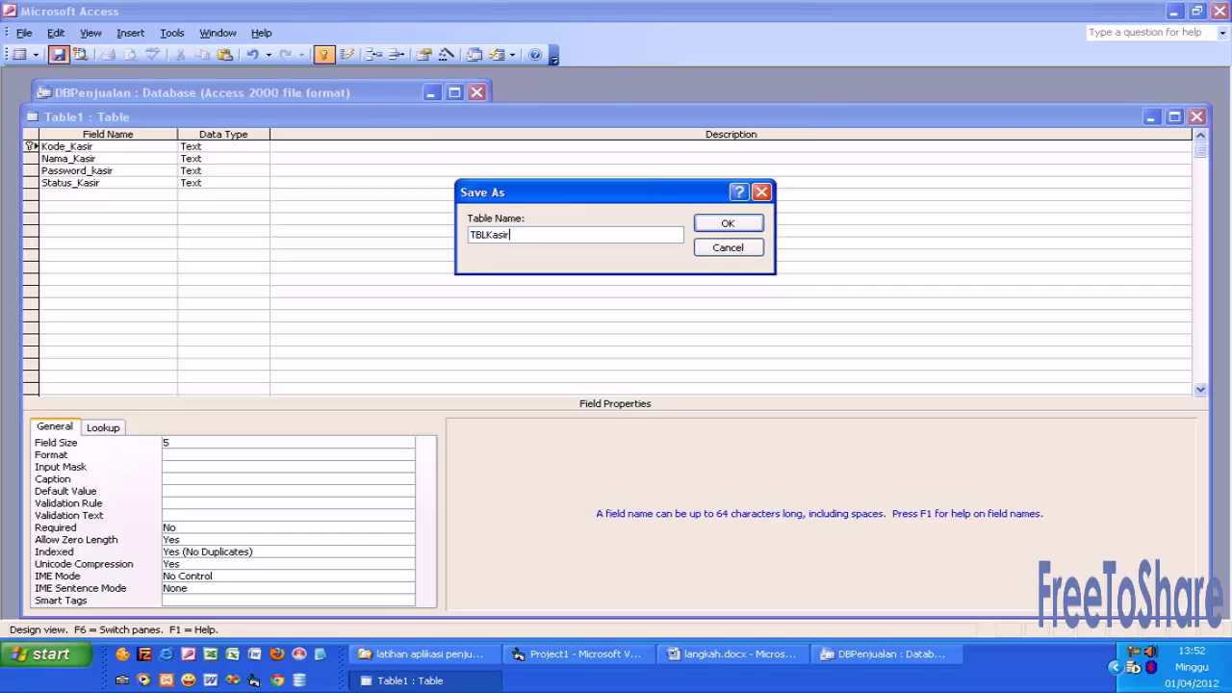
pyautogui.press('Return')
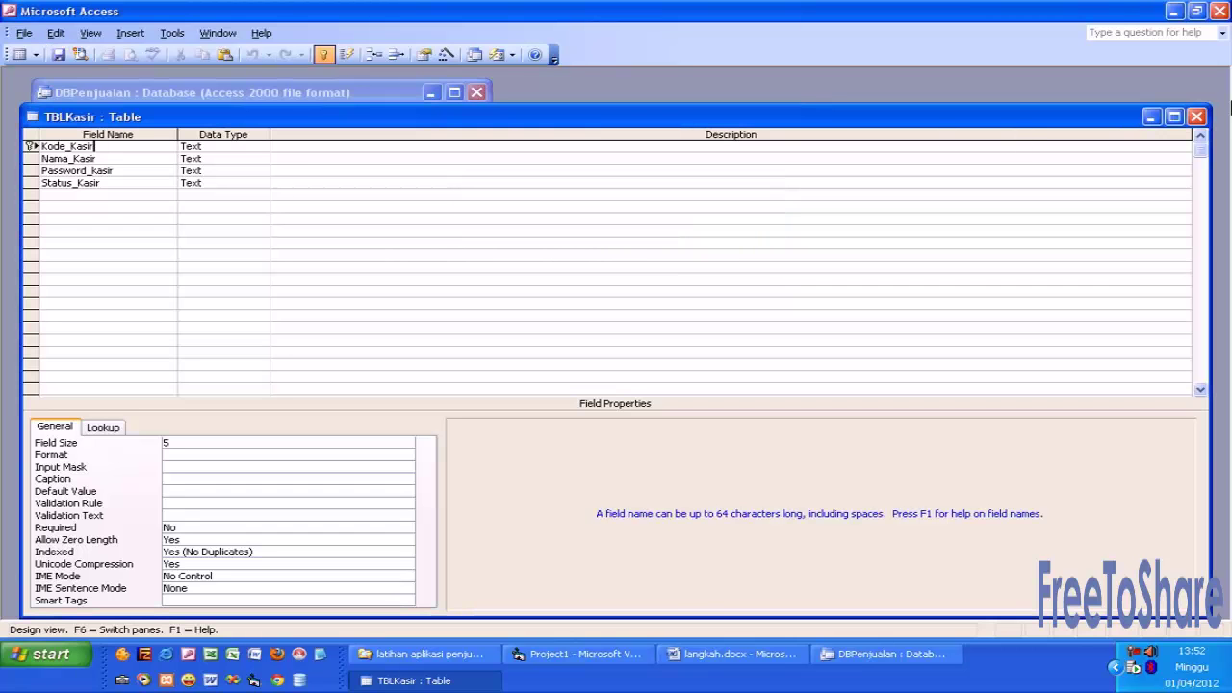
pyautogui.click(1197, 117)
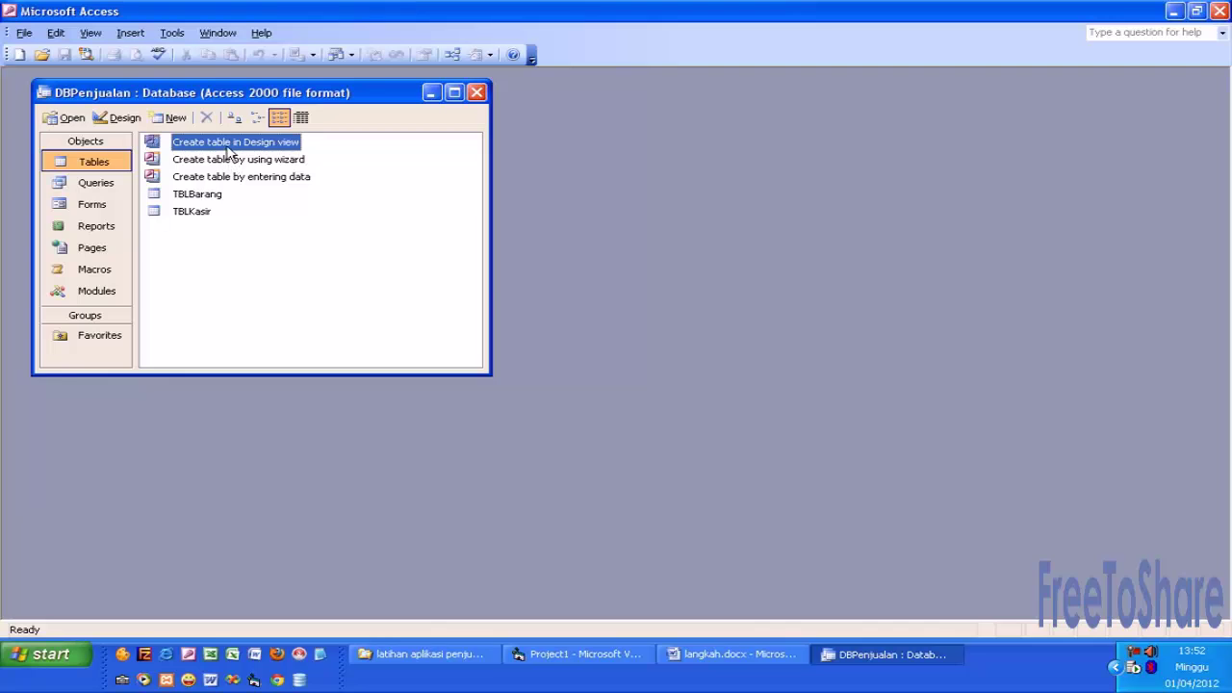
# Start another new design-view table and look up the Tblpenjualan fields in Word
pyautogui.press('Return')
pyautogui.hotkey('alt', 'Tab')
pyautogui.hotkey('alt', 'Tab')
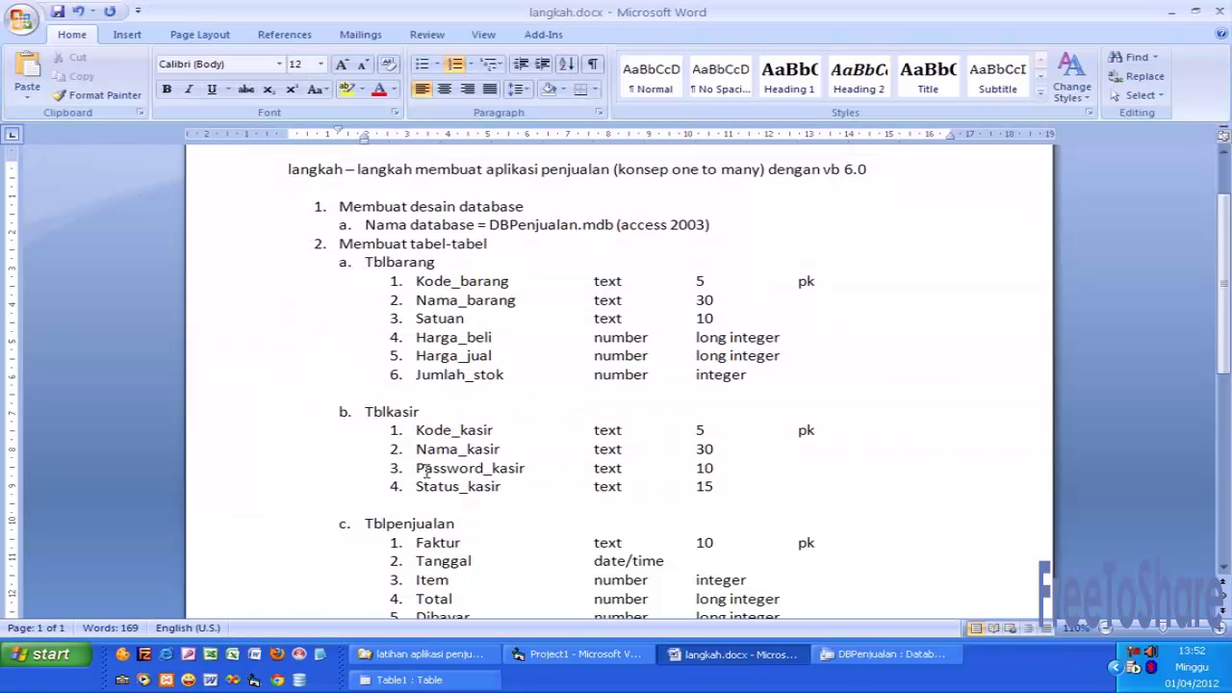
pyautogui.scroll(-3, 426, 469)
pyautogui.scroll(-2, 427, 469)
pyautogui.click(494, 293)
pyautogui.hotkey('alt', 'Tab')
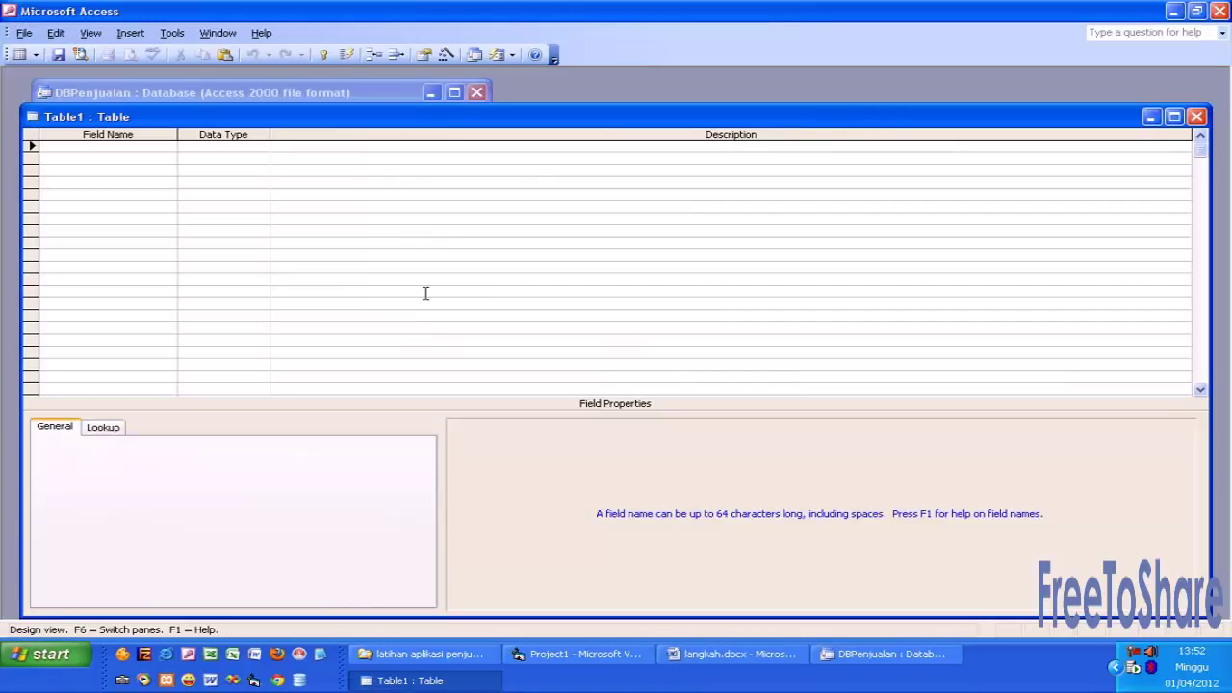
# Enter the fields Faktur, Tanggal, Item and Total
pyautogui.write('akt')
pyautogui.press('Tab')
pyautogui.press('Tab')
pyautogui.press('Tab')
pyautogui.write('Tanggal')
pyautogui.press('Tab')
pyautogui.press('Tab')
pyautogui.press('Tab')
pyautogui.write('Item')
pyautogui.press('Tab')
pyautogui.press('Tab')
# Add the fields Dibayar, Kembali and Kode_Kasir
pyautogui.press('Tab')
pyautogui.write('Total')
pyautogui.press('Tab')
pyautogui.press('Tab')
pyautogui.press('Tab')
pyautogui.write('bayar')
pyautogui.press('Tab')
pyautogui.press('Tab')
pyautogui.press('Tab')
pyautogui.write('Kembali')
pyautogui.press('Tab')
pyautogui.press('Tab')
pyautogui.press('Tab')
pyautogui.write('Kode_ka')
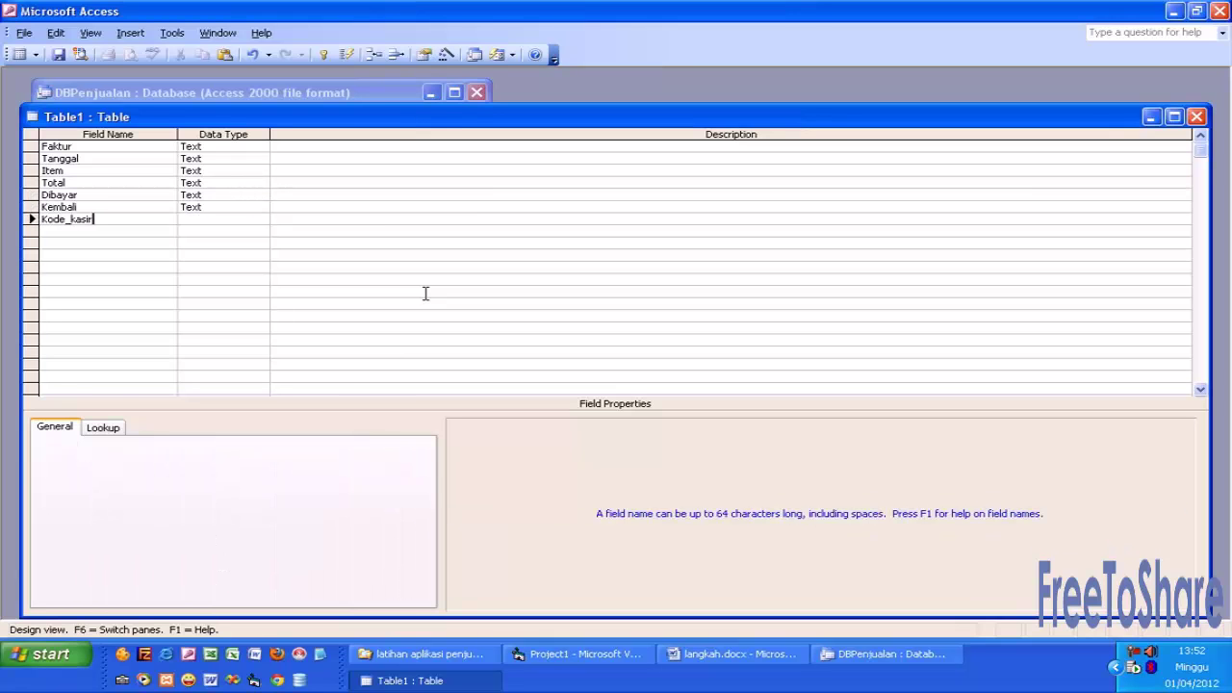
pyautogui.press('BackSpace')
pyautogui.press('BackSpace')
pyautogui.write('Kasir')
pyautogui.press('Tab')
# Set Tanggal to Date/Time and Item, Total, Dibayar and Kembali to Number
pyautogui.press('Up')
pyautogui.press('Up')
pyautogui.press('Up')
pyautogui.press('Up')
pyautogui.press('Up')
pyautogui.press('Up')
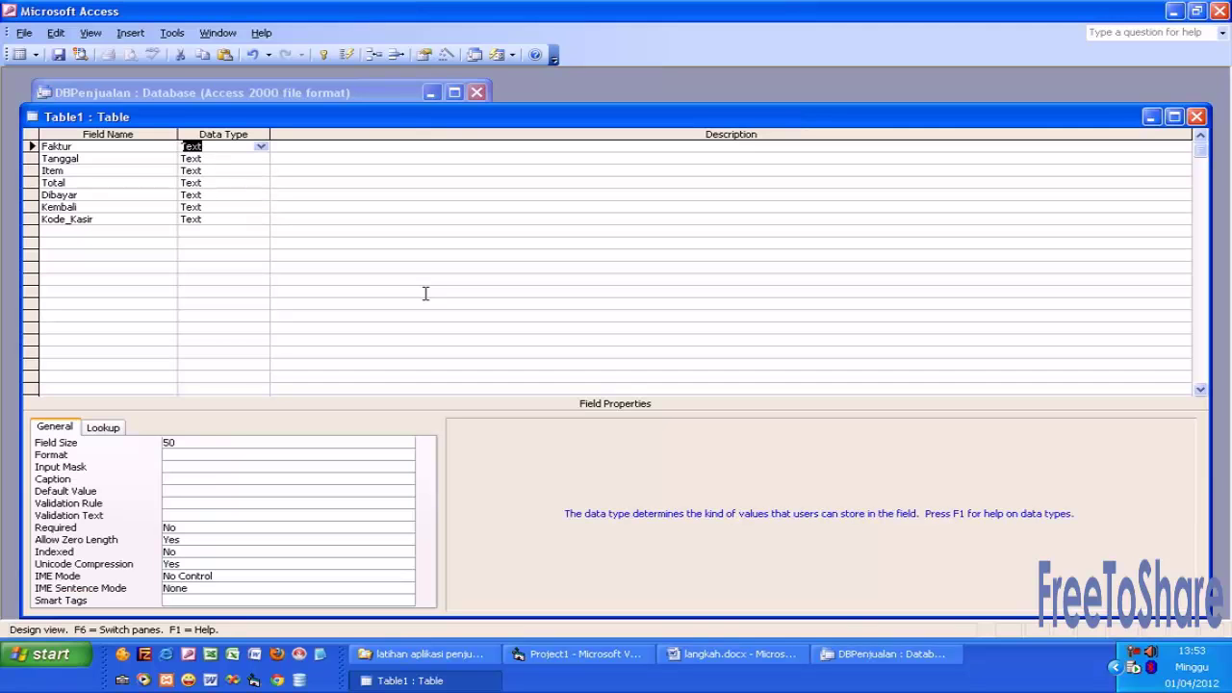
pyautogui.press('Down')
pyautogui.write('d')
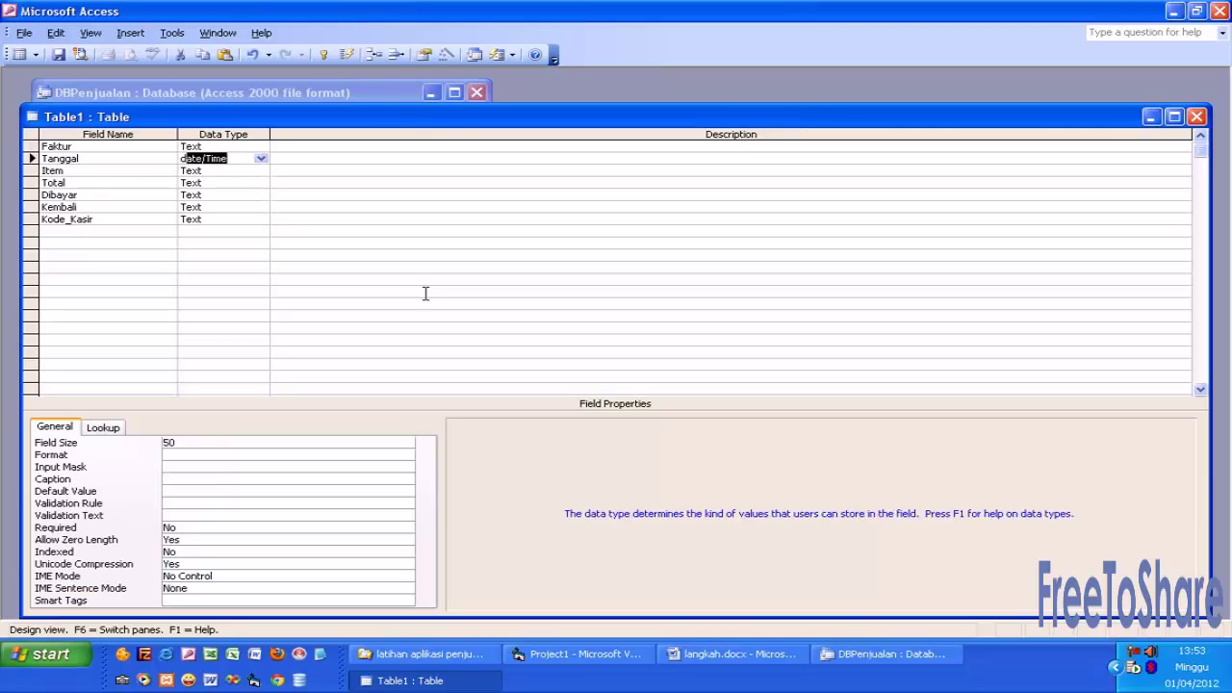
pyautogui.press('Down')
pyautogui.write('n')
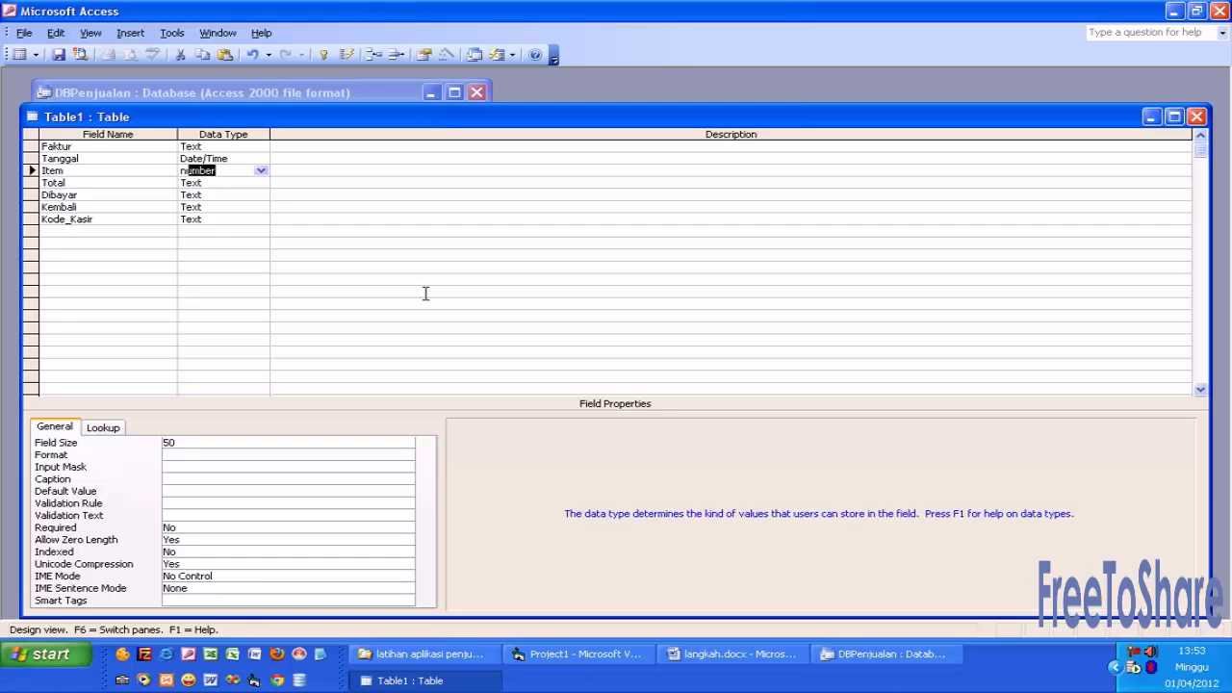
pyautogui.press('Down')
pyautogui.write('n')
pyautogui.press('Down')
pyautogui.write('n')
pyautogui.press('Down')
pyautogui.write('n')
pyautogui.press('Down')
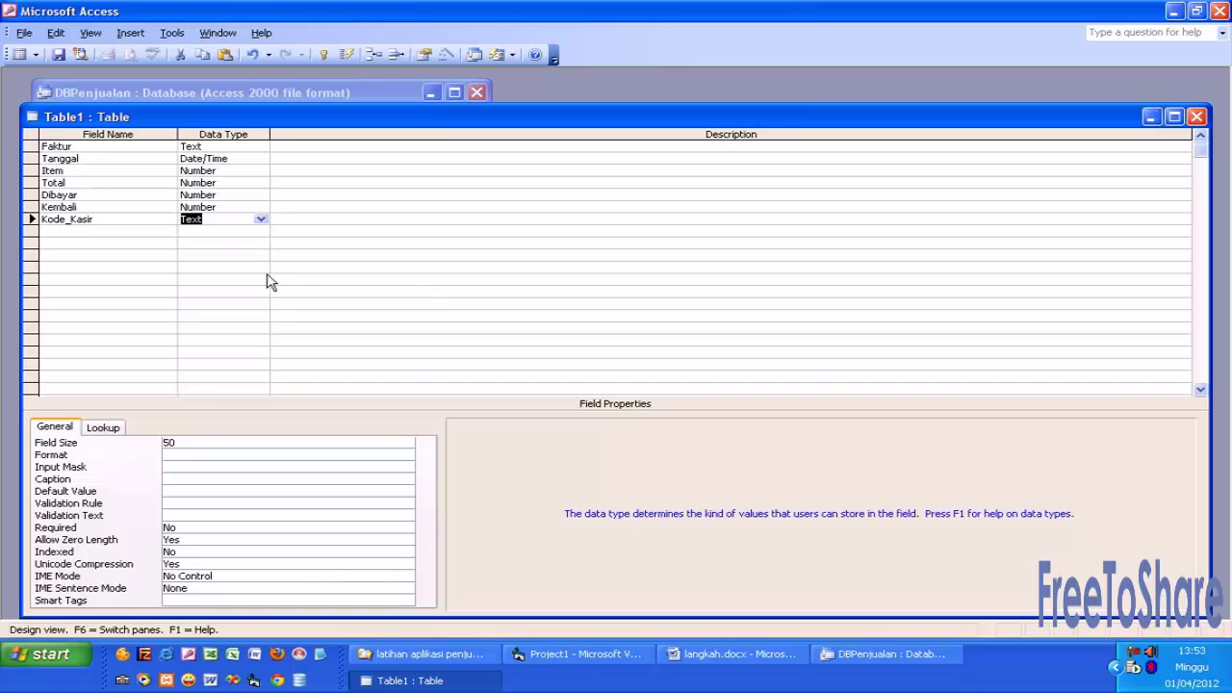
# Make Faktur the primary key with field size 10 and set Item's field size to Integer
pyautogui.click(136, 147)
pyautogui.click(323, 54)
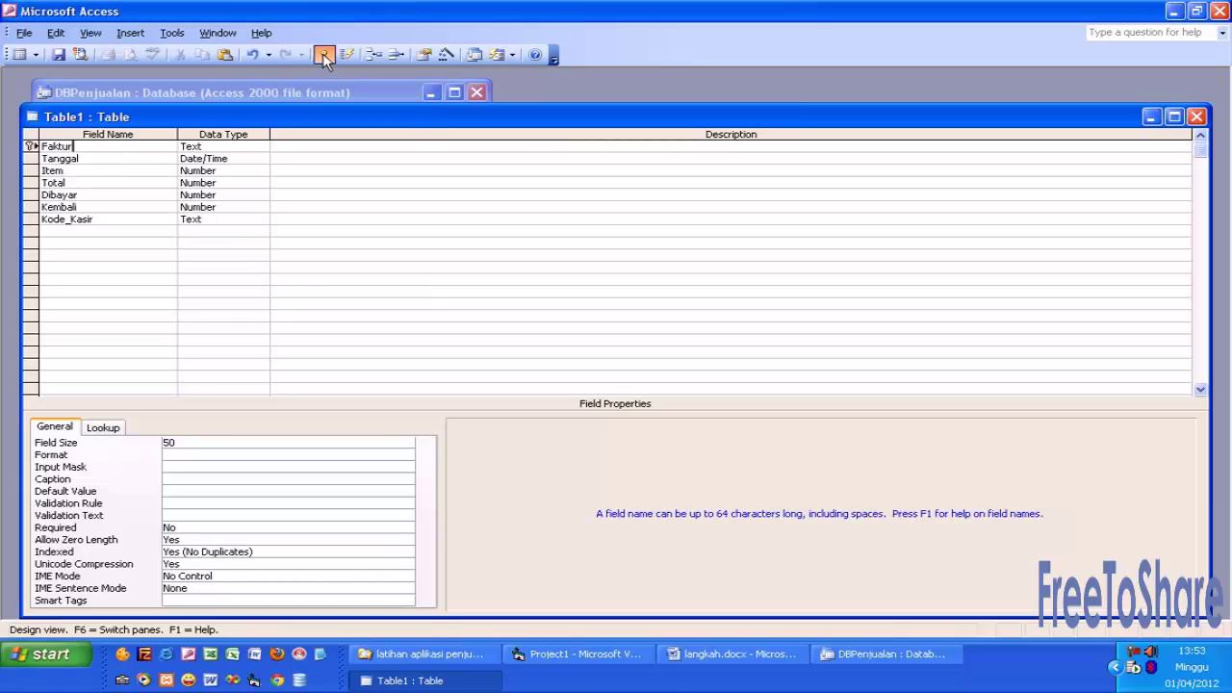
pyautogui.click(140, 447)
pyautogui.write('10')
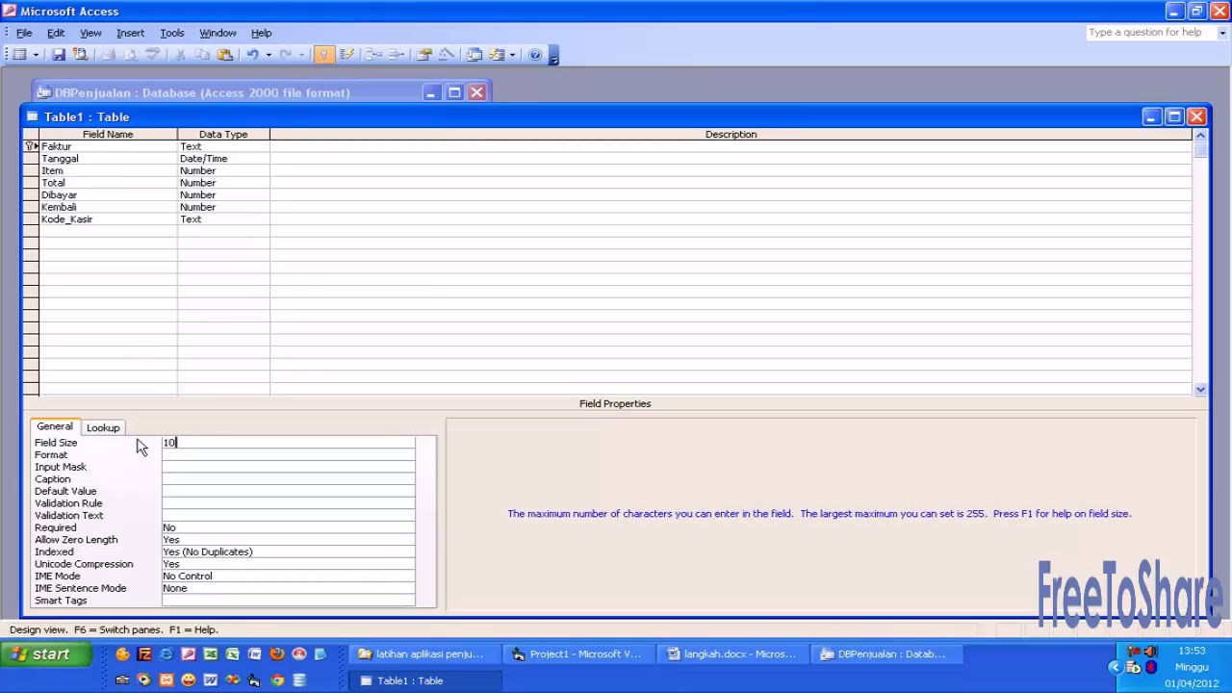
pyautogui.click(132, 158)
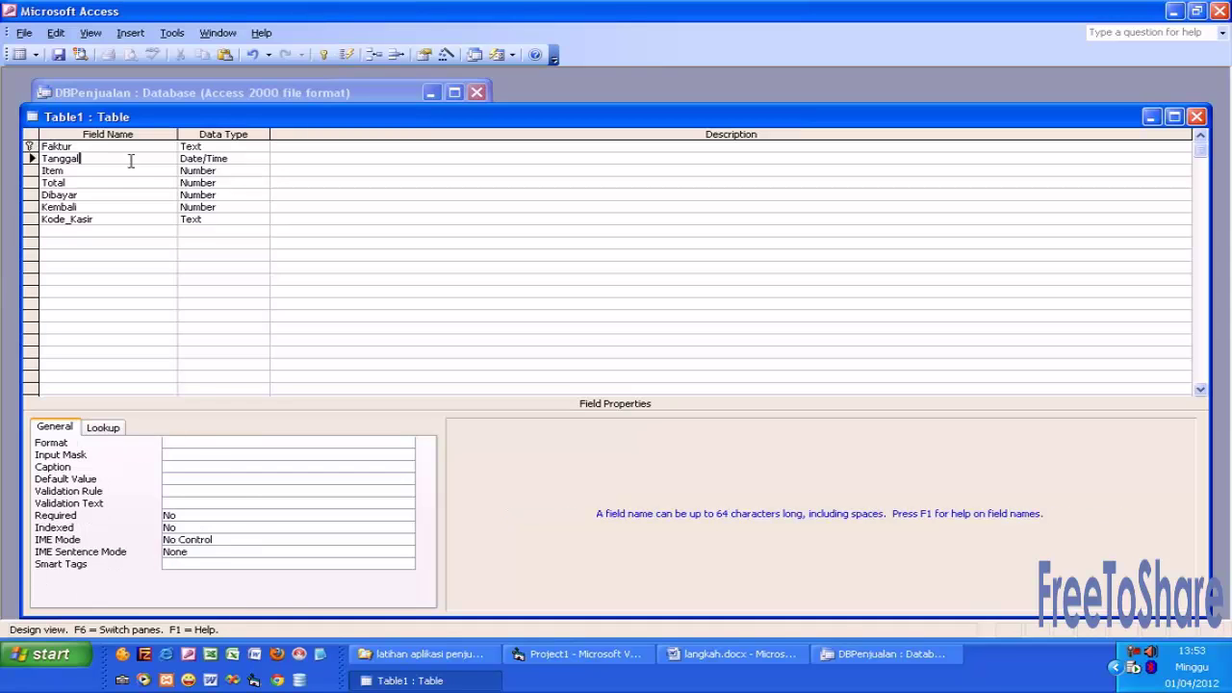
pyautogui.click(130, 170)
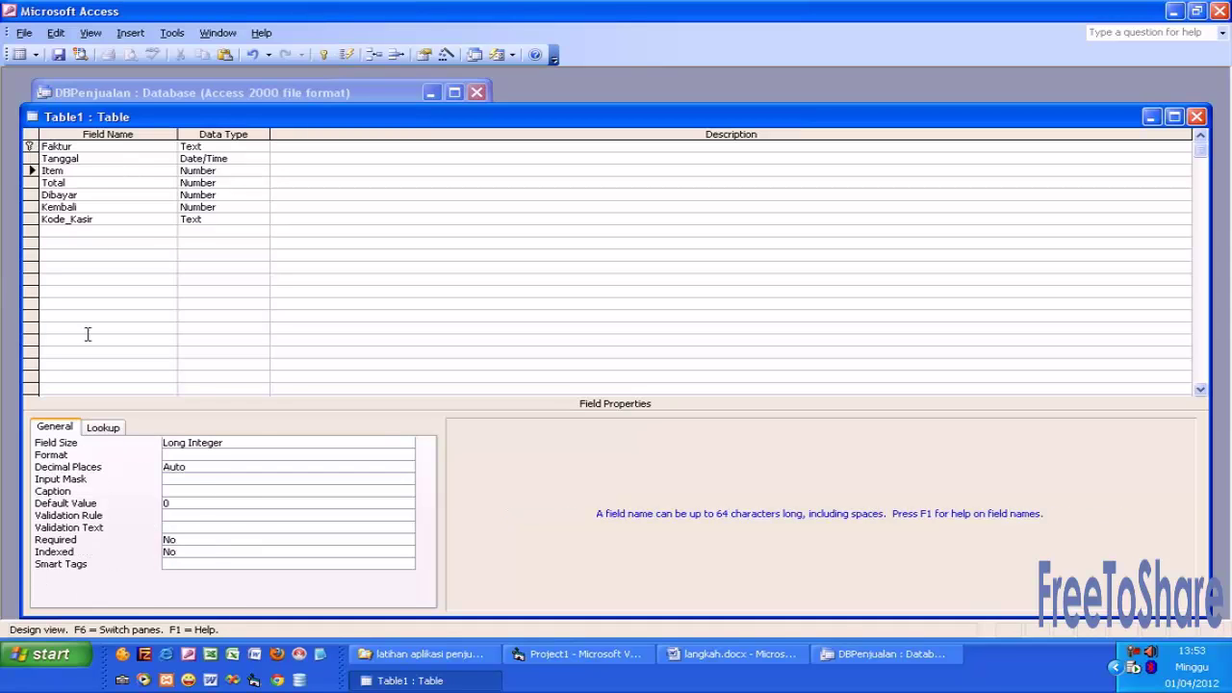
pyautogui.click(154, 445)
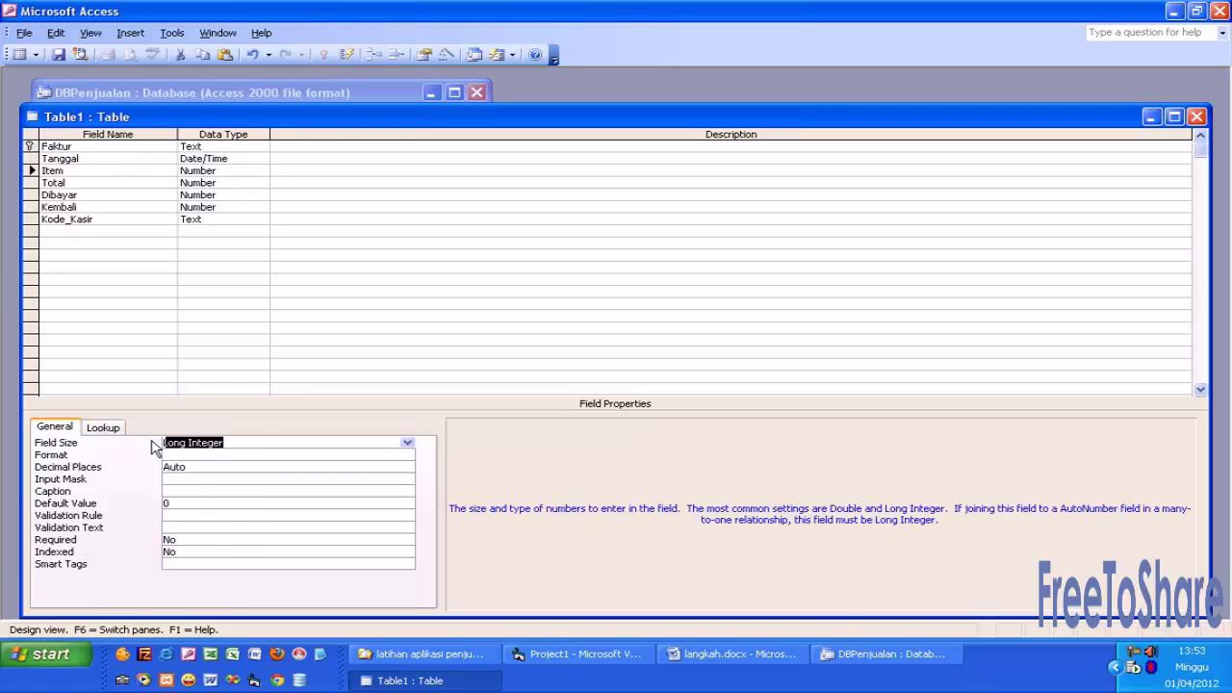
# Give Kode_Kasir field size 5 and set it to Indexed Yes (Duplicates OK)
pyautogui.click(112, 182)
pyautogui.click(106, 196)
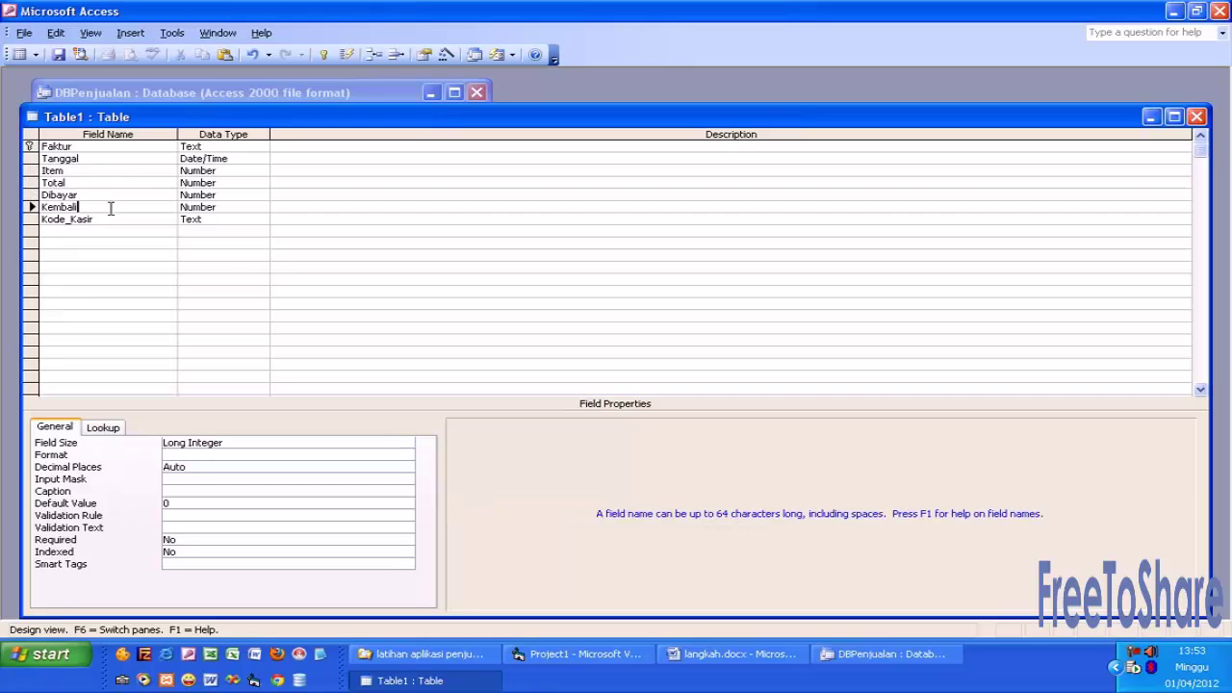
pyautogui.click(107, 220)
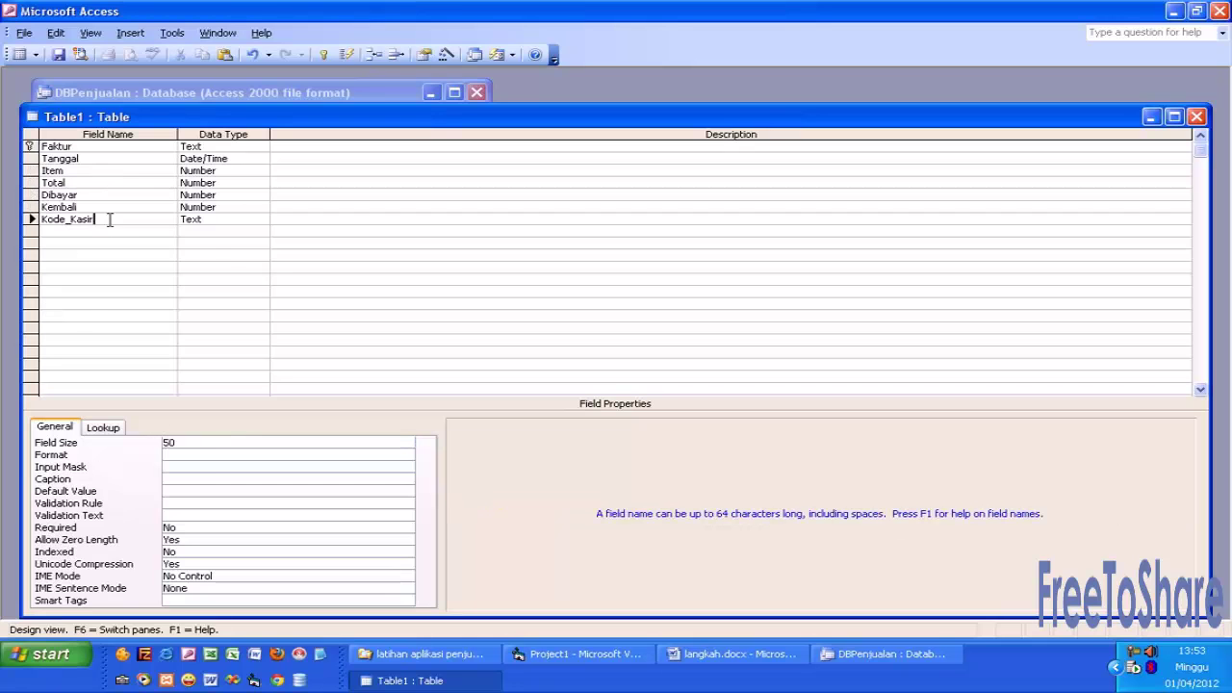
pyautogui.click(140, 445)
pyautogui.write('5')
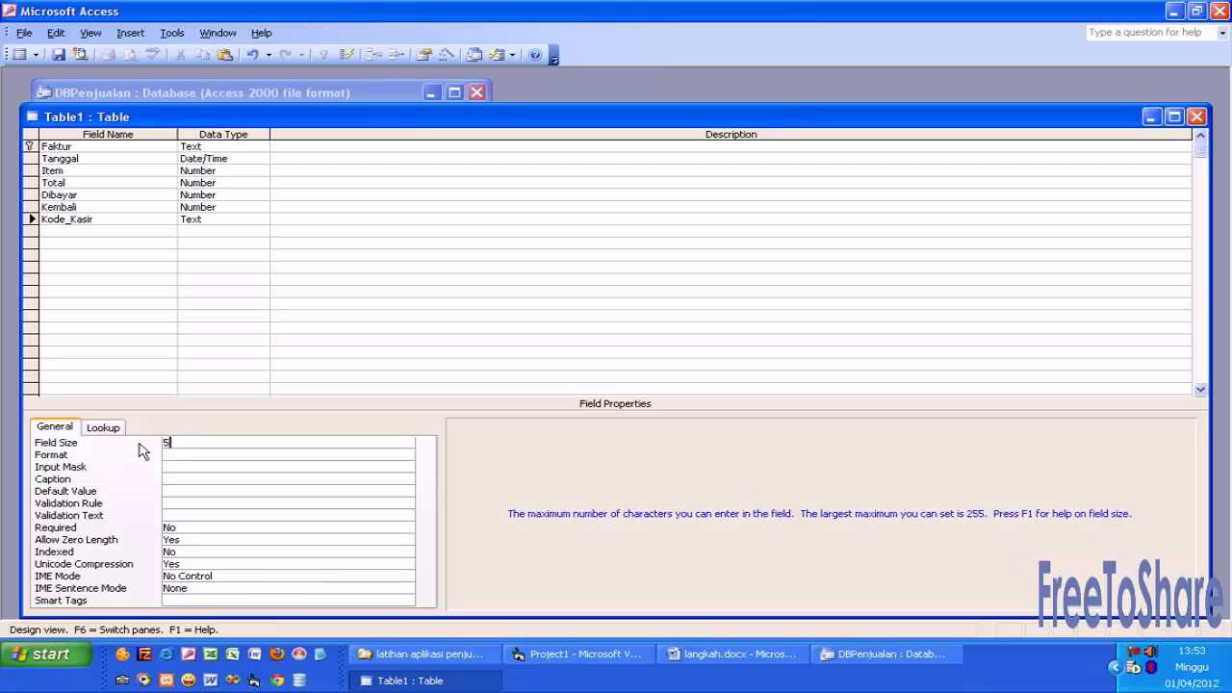
pyautogui.click(113, 554)
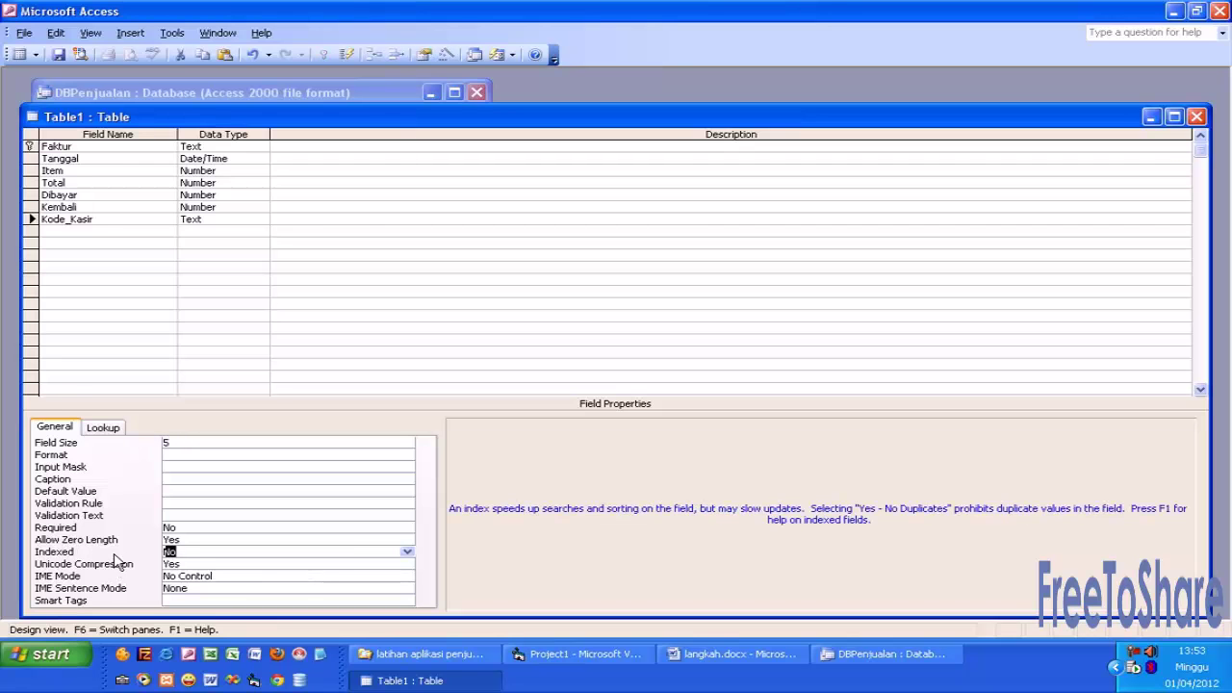
pyautogui.doubleClick(116, 556)
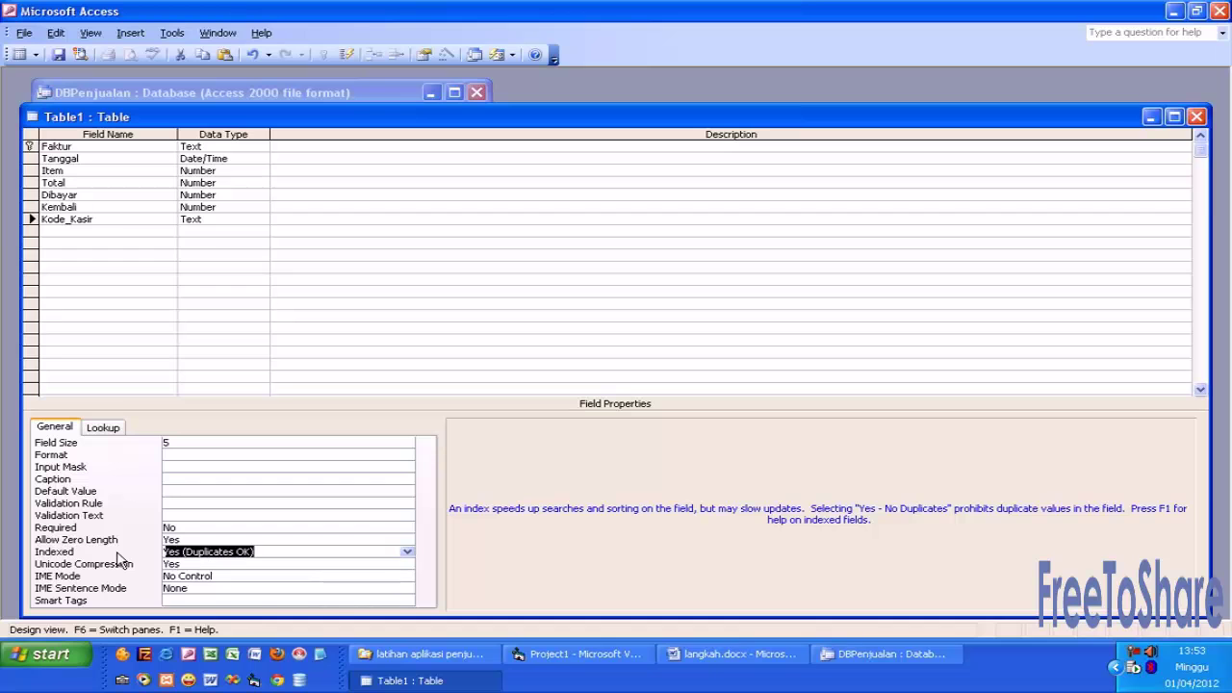
pyautogui.click(287, 547)
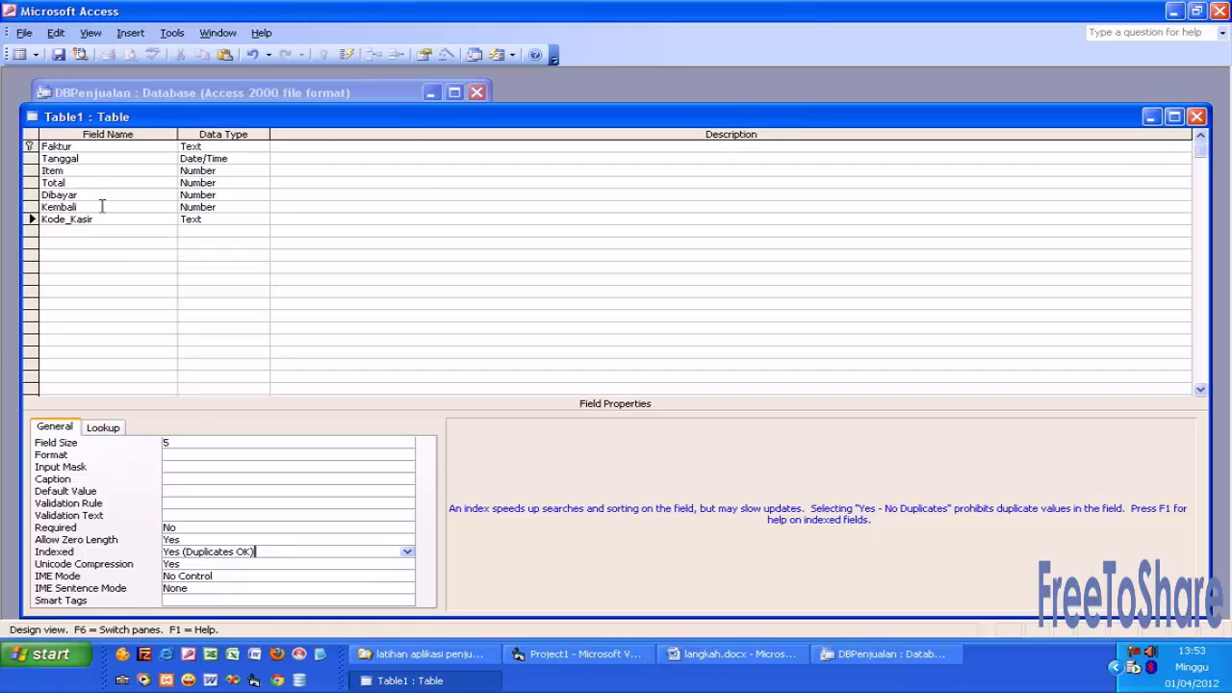
# Save the table design as TBLPenjualan
pyautogui.click(59, 55)
pyautogui.write('TBLPenjualan')
pyautogui.press('Return')
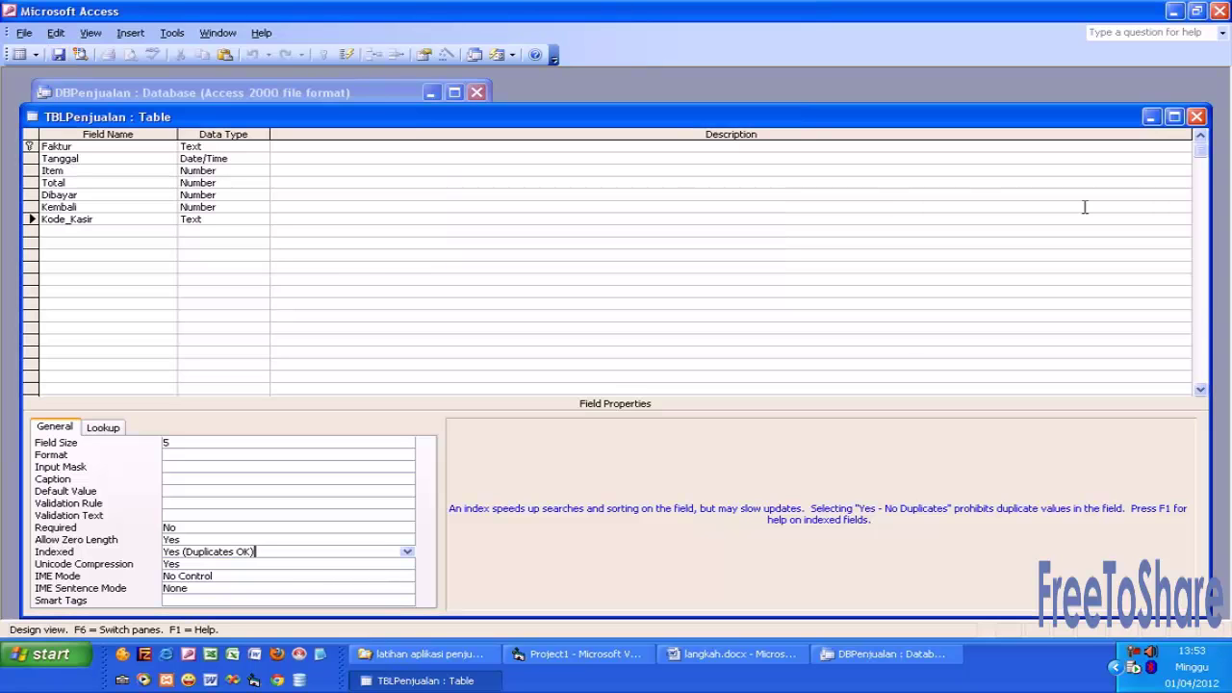
# Close TBLPenjualan and start a new table in Design view, checking the Word field plan
pyautogui.click(1196, 116)
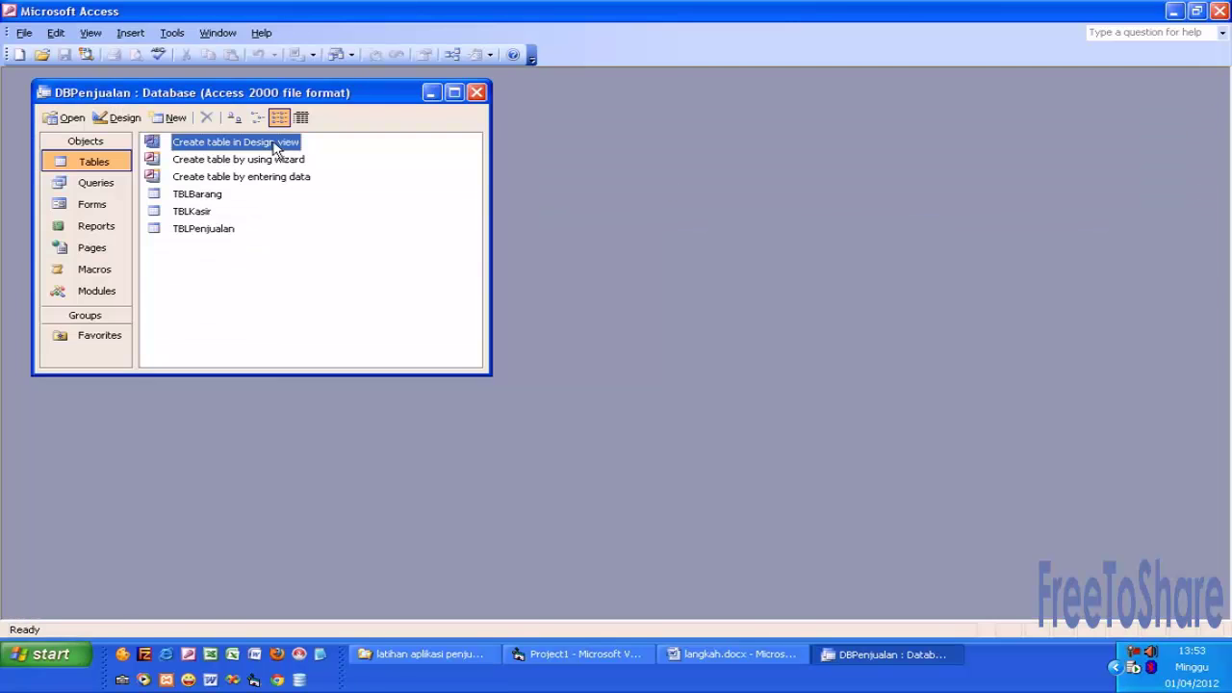
pyautogui.doubleClick(274, 145)
pyautogui.hotkey('alt', 'Tab')
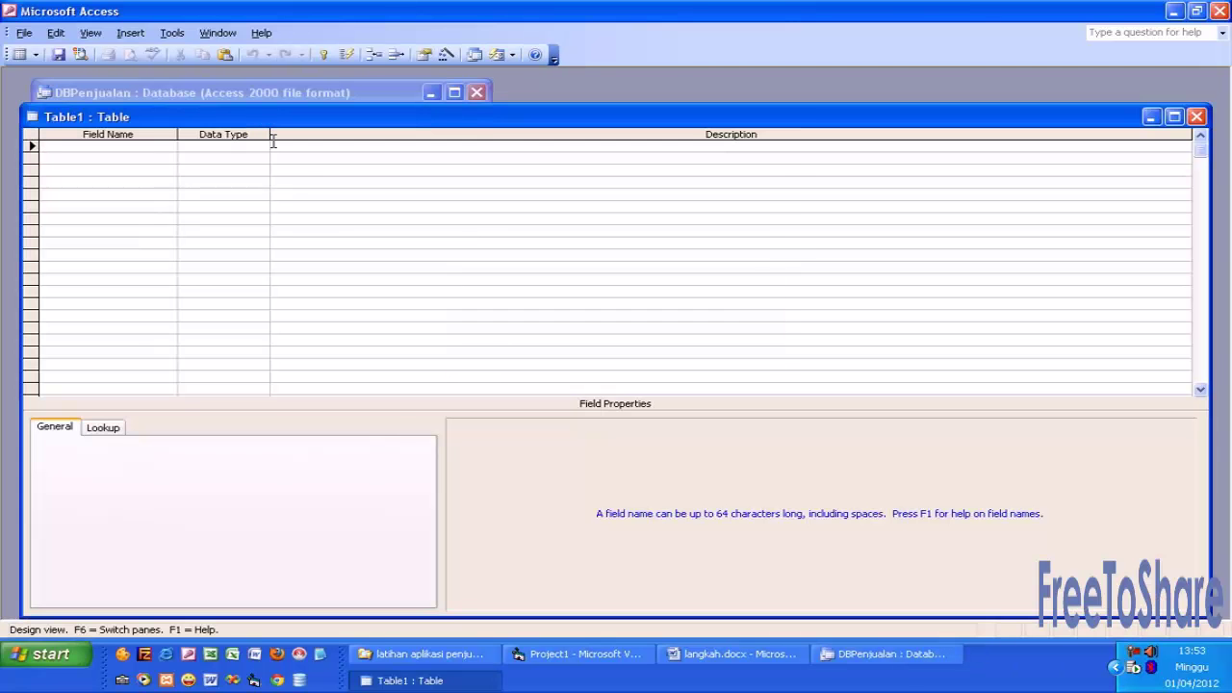
pyautogui.hotkey('alt', 'Tab')
pyautogui.press('Tab')
pyautogui.scroll(-2, 533, 448)
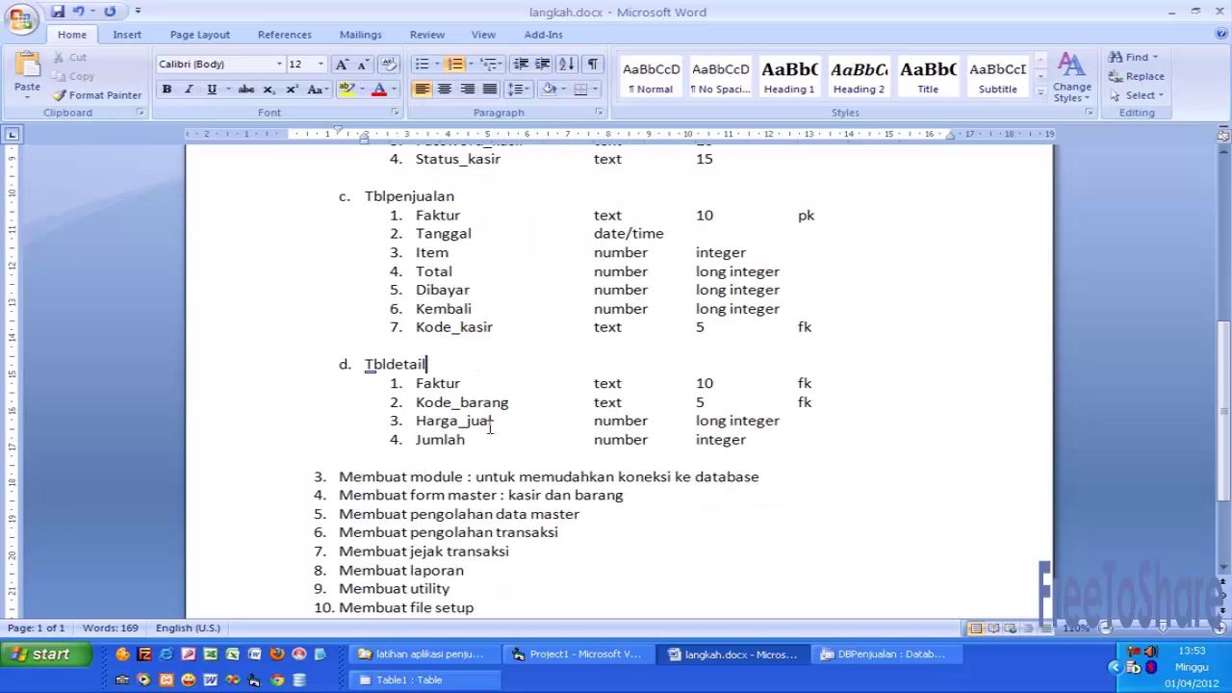
pyautogui.hotkey('alt', 'Tab')
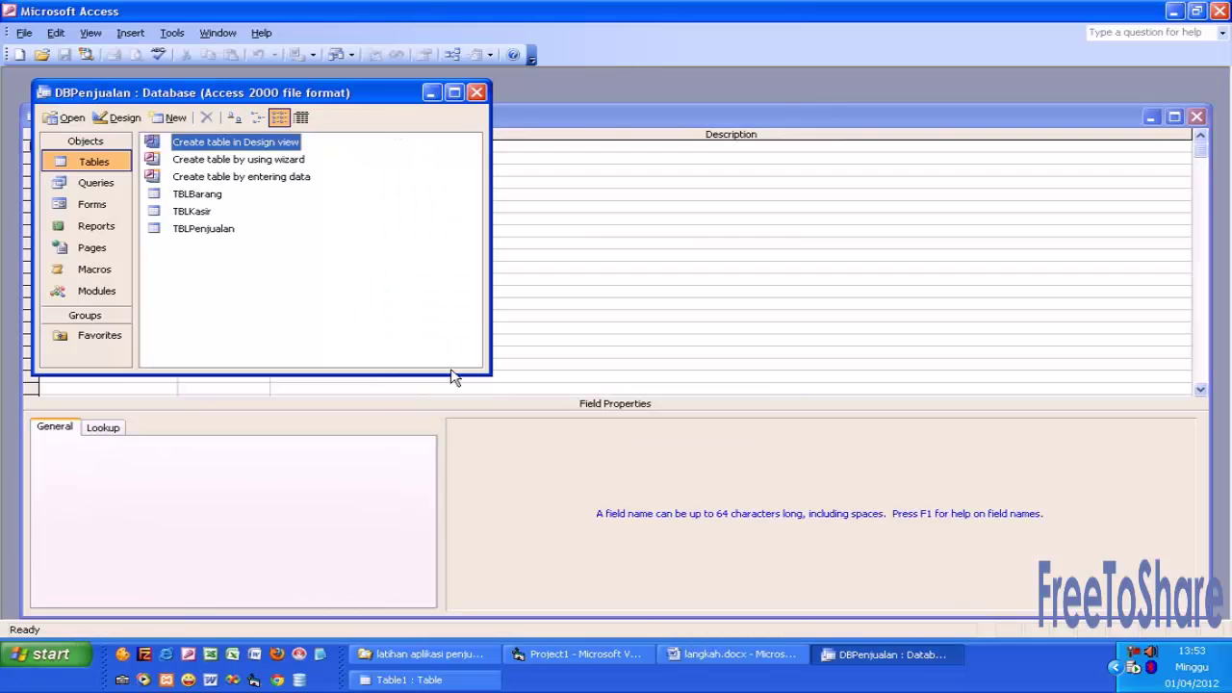
pyautogui.hotkey('alt', 'Tab')
pyautogui.press('Tab')
# Enter the field names Faktur, KOde_Barang and Harga_Jual in the new table
pyautogui.write('Faktur')
pyautogui.press('Down')
pyautogui.write('de_Barang')
pyautogui.press('Tab')
pyautogui.press('Tab')
pyautogui.press('Tab')
pyautogui.write('Harga')
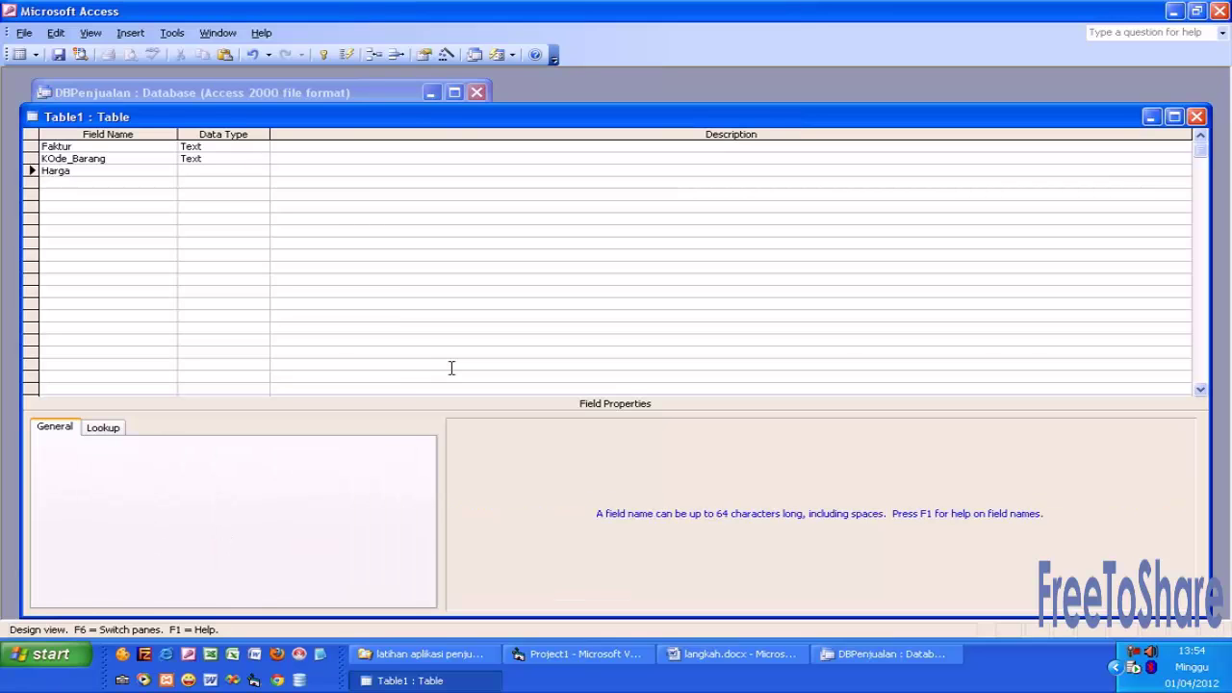
pyautogui.press('Tab')
pyautogui.press('Tab')
pyautogui.press('Tab')
# Add the Jumlah field and set Harga_Jual and Jumlah to the Number data type
pyautogui.hotkey('alt', 'Tab')
pyautogui.hotkey('alt', 'Tab')
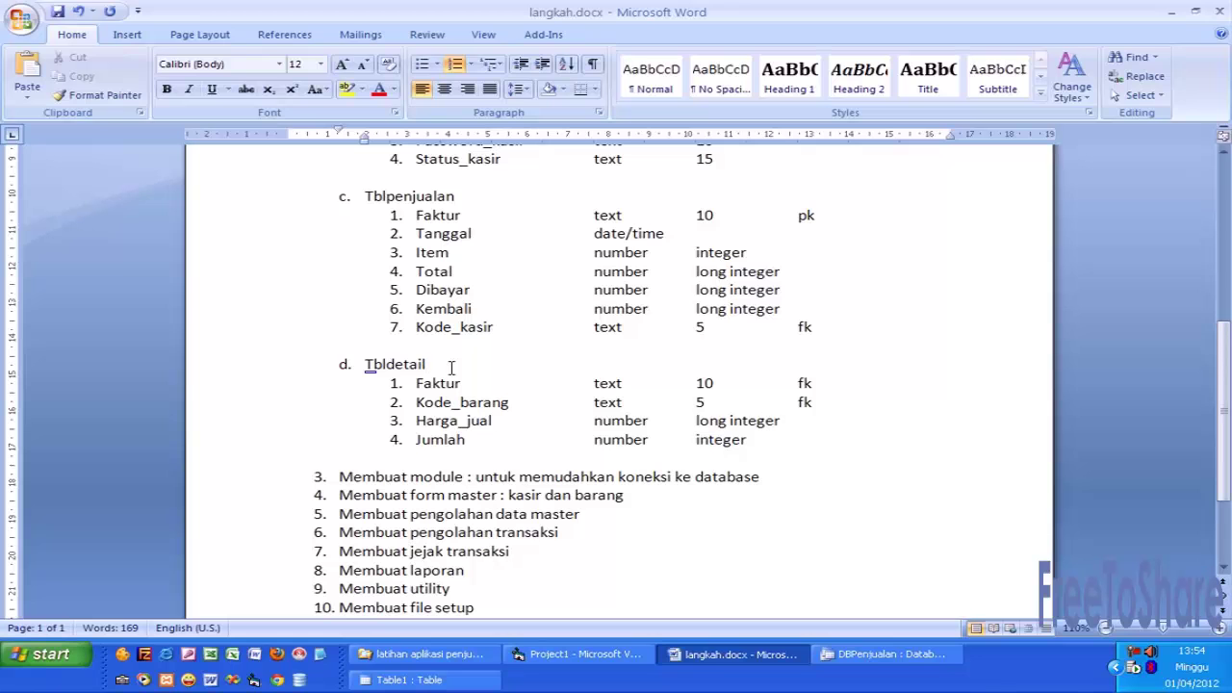
pyautogui.hotkey('alt', 'Tab')
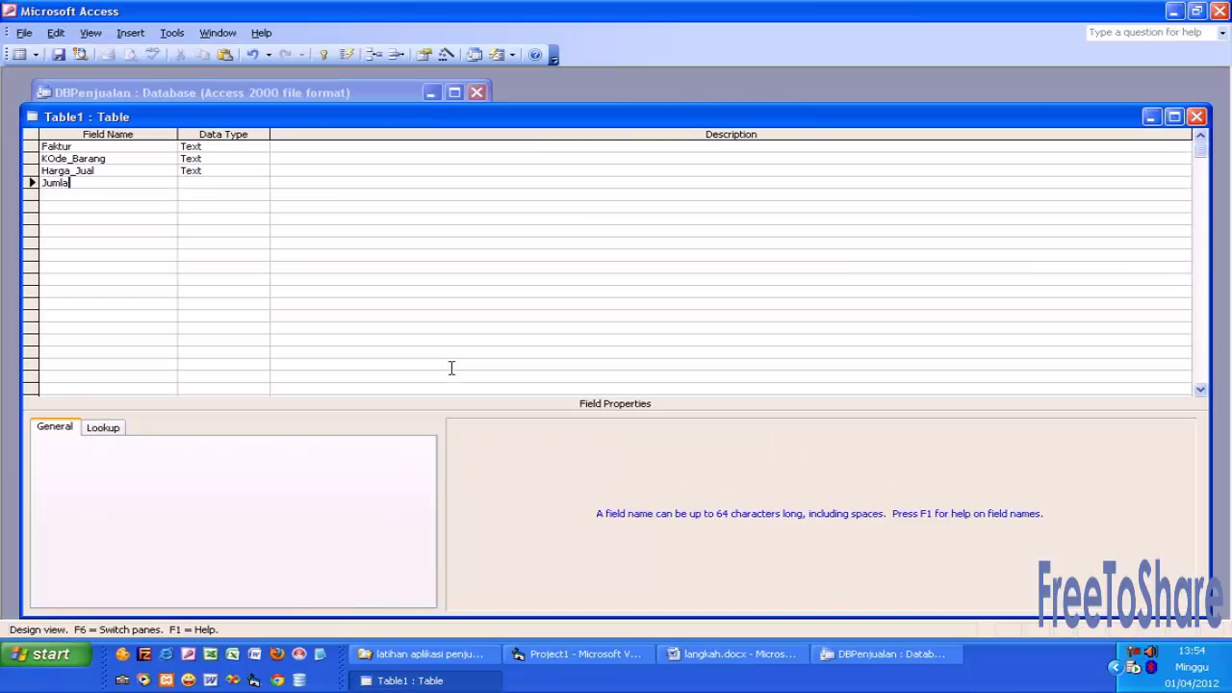
pyautogui.write('h')
pyautogui.press('Tab')
pyautogui.press('Up')
pyautogui.write('n')
pyautogui.press('Down')
pyautogui.write('n')
pyautogui.press('Up')
pyautogui.press('Up')
pyautogui.press('Up')
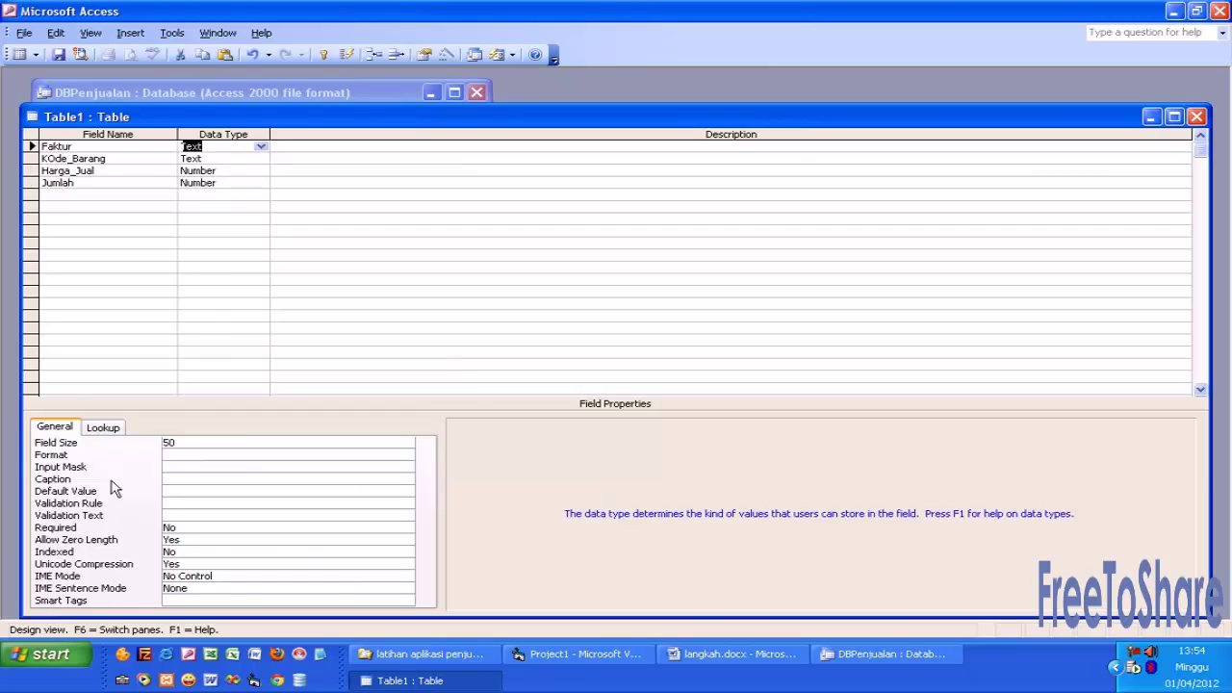
# Set Faktur's field size to 10 and Kode_Barang's to 5, fixing its capitalisation
pyautogui.click(133, 445)
pyautogui.write('10')
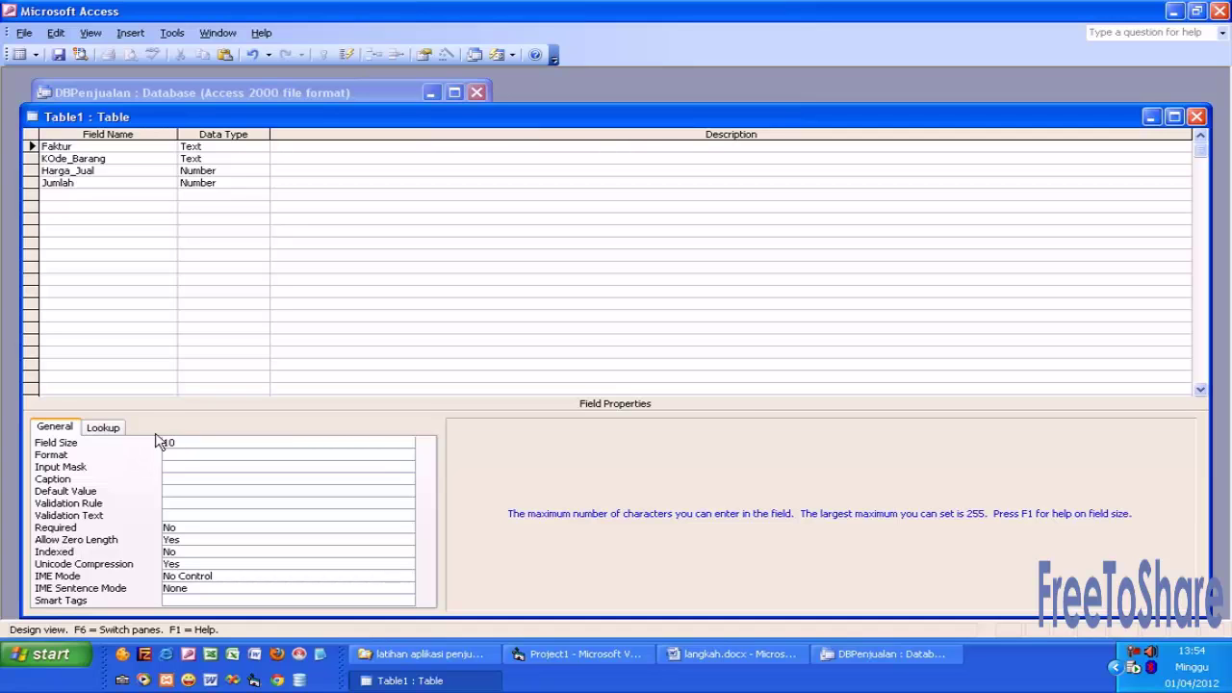
pyautogui.click(140, 159)
pyautogui.click(96, 445)
pyautogui.write('5')
pyautogui.click(56, 157)
pyautogui.press('BackSpace')
pyautogui.write('o')
pyautogui.click(131, 170)
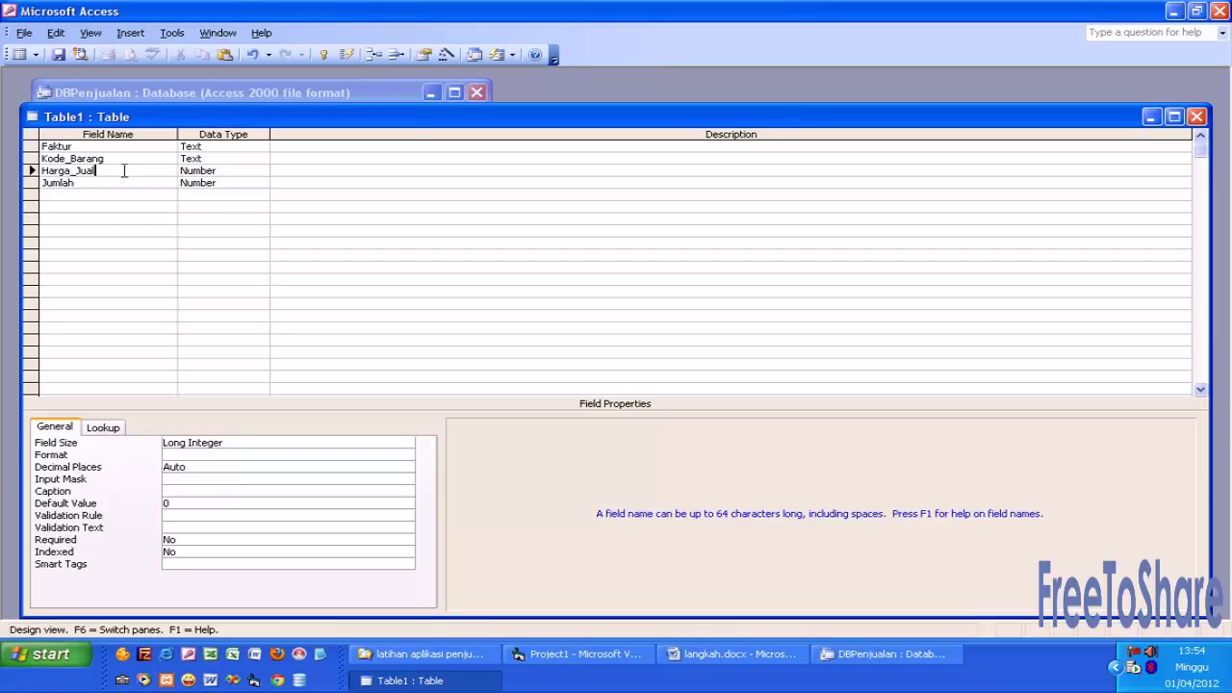
# Index Faktur and Kode_Barang with duplicates allowed, then enter TBLDetail as the table name
pyautogui.click(119, 146)
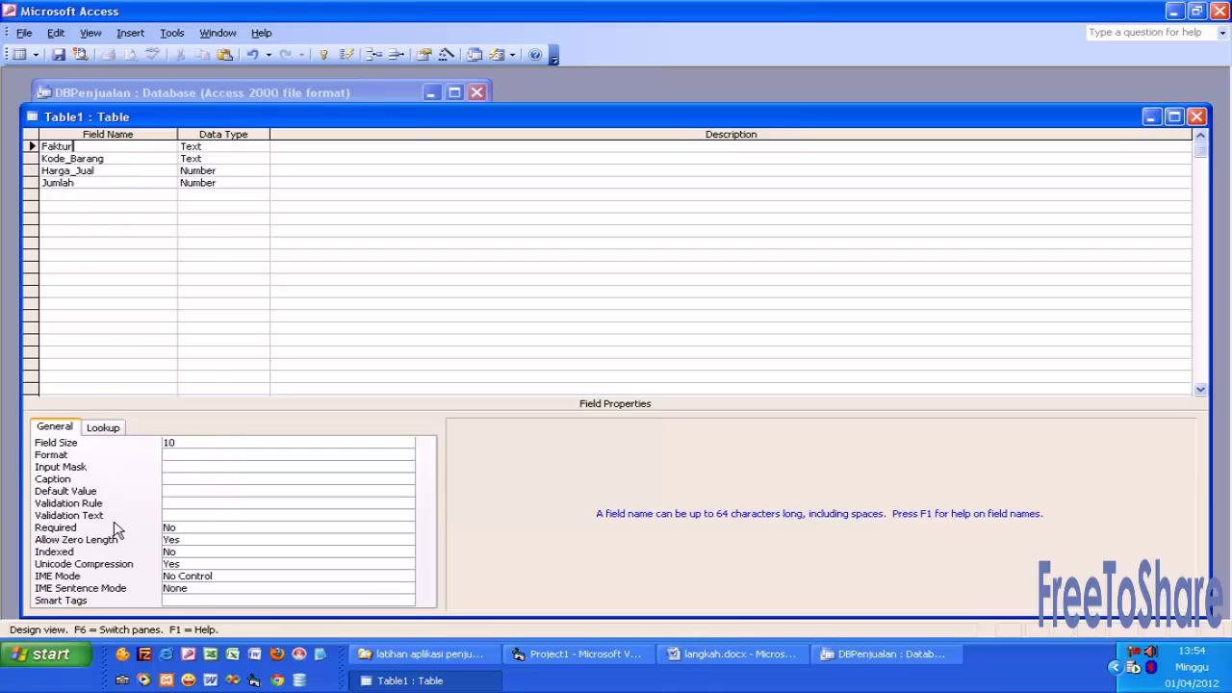
pyautogui.click(120, 553)
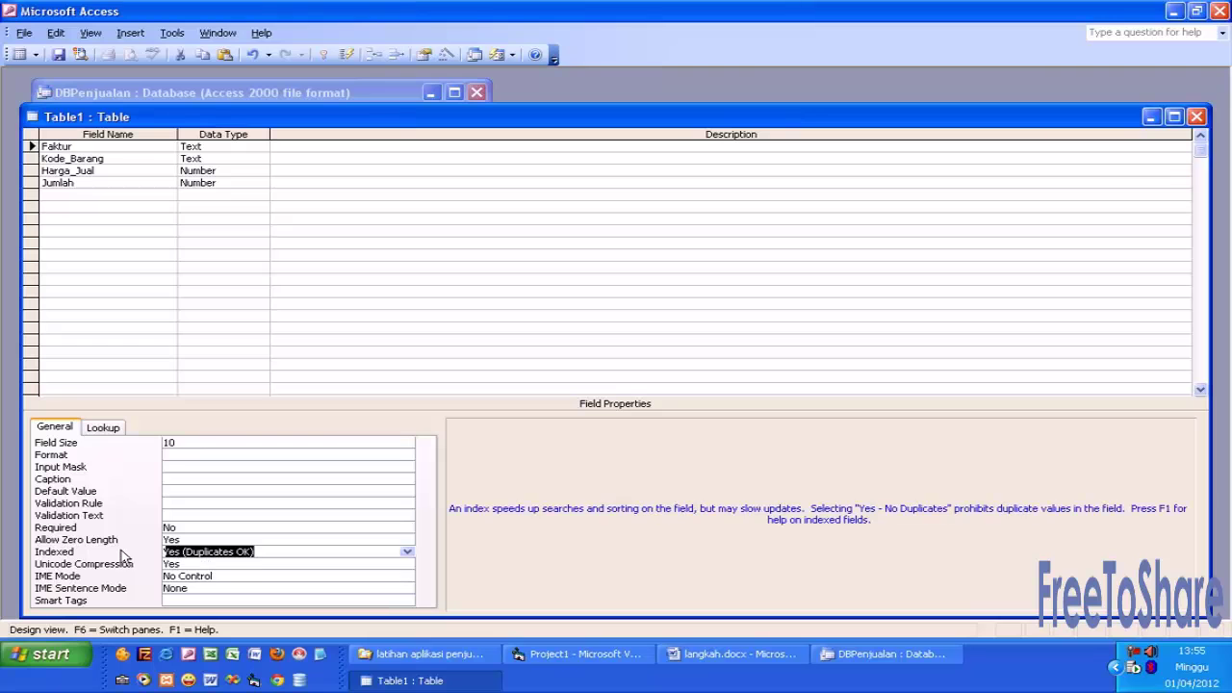
pyautogui.click(150, 160)
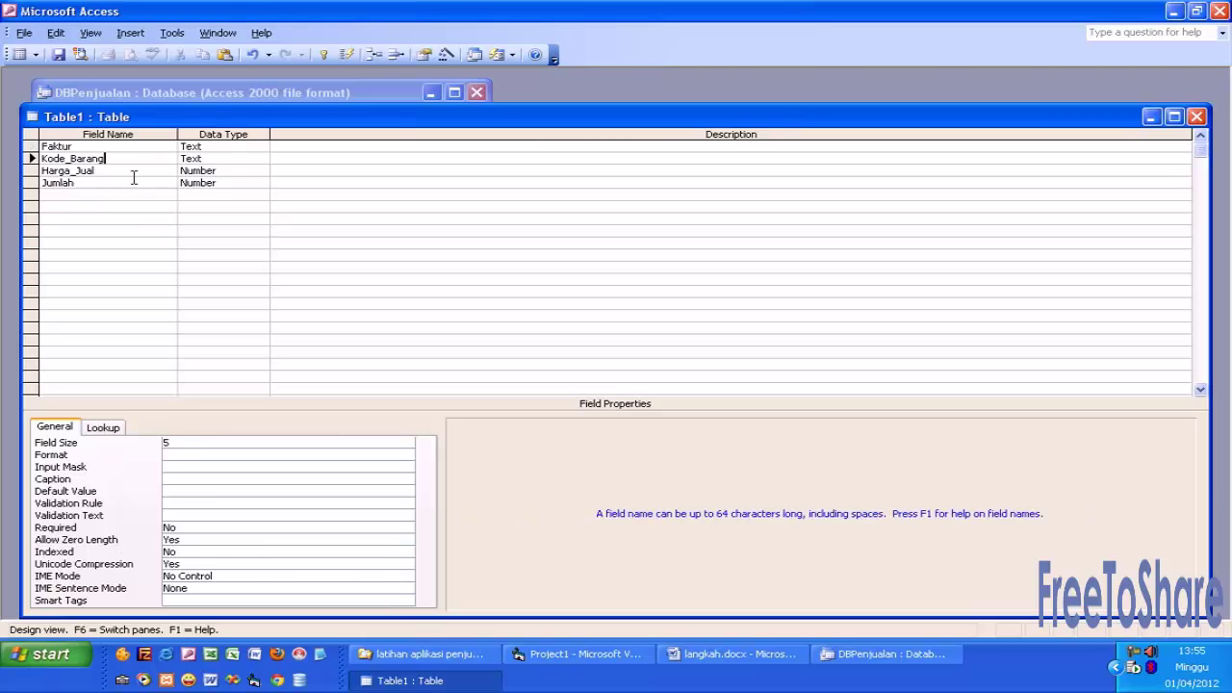
pyautogui.click(125, 552)
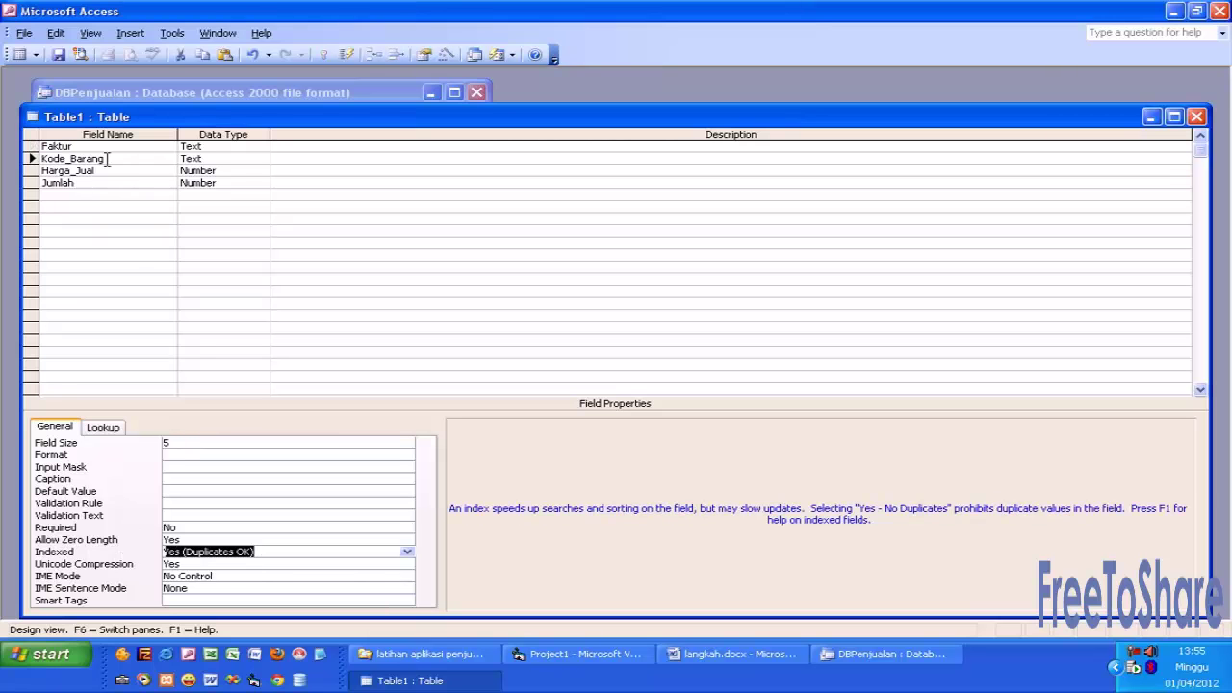
pyautogui.click(59, 56)
pyautogui.write('TBLDetail')
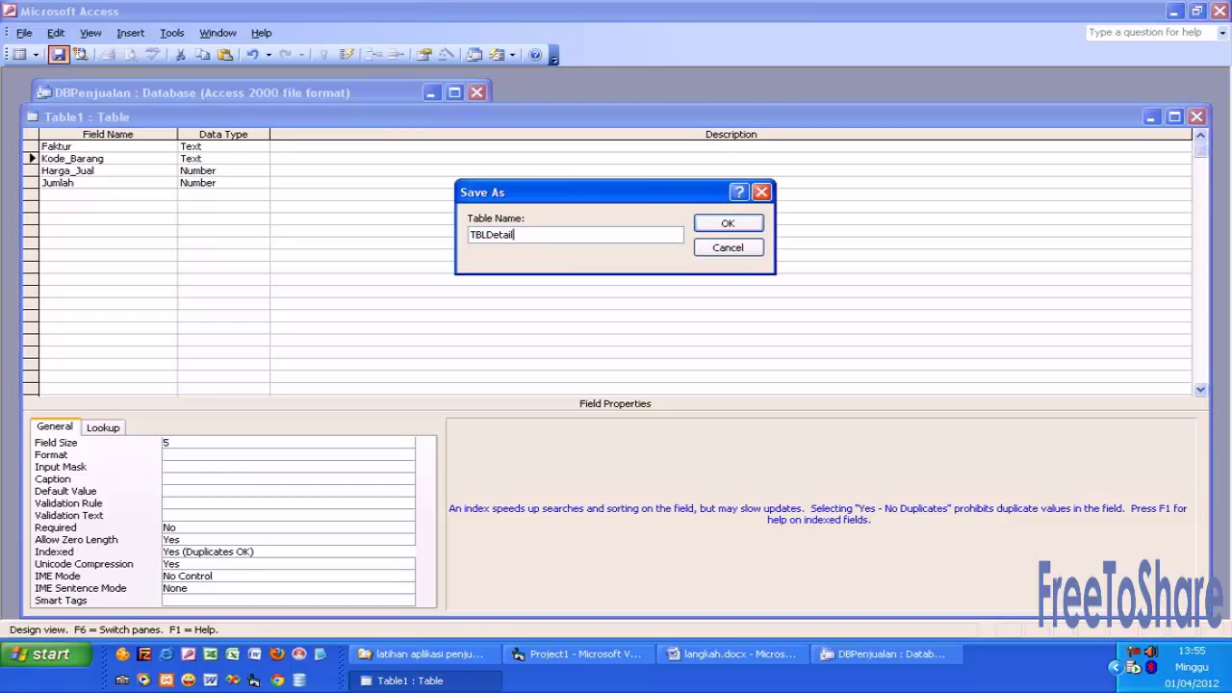
# Save TBLDetail without a primary key, close its design, and close the DBPenjualan database
pyautogui.press('Return')
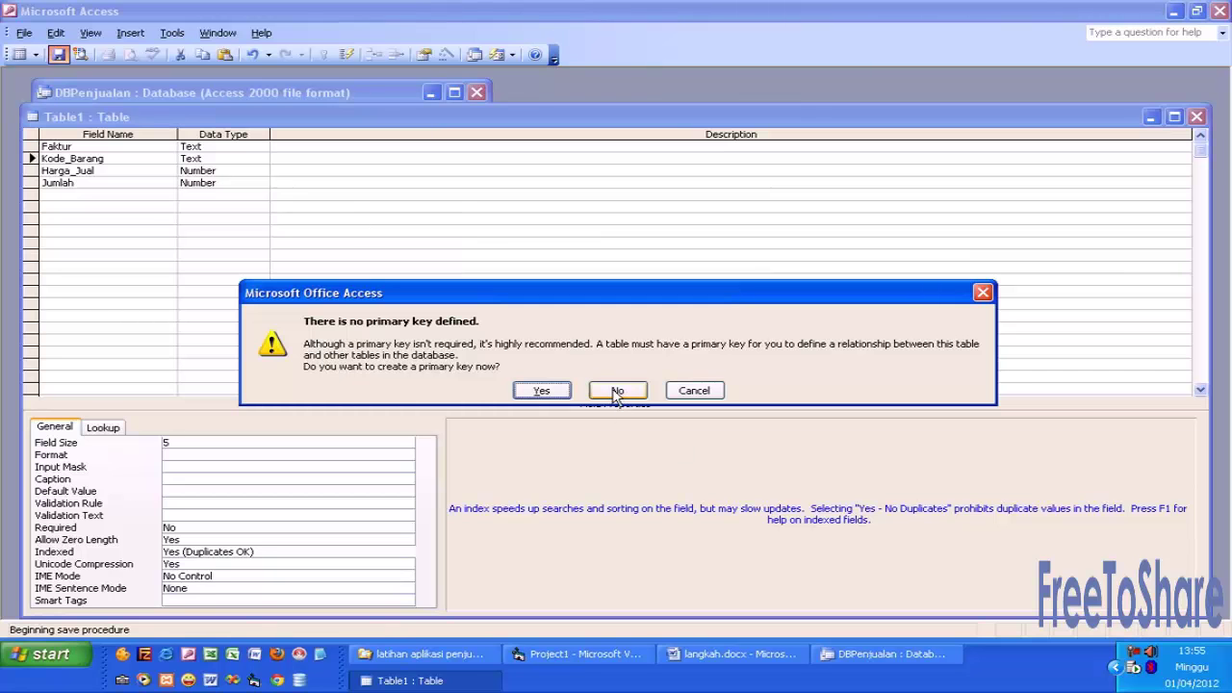
pyautogui.click(617, 391)
pyautogui.click(1197, 117)
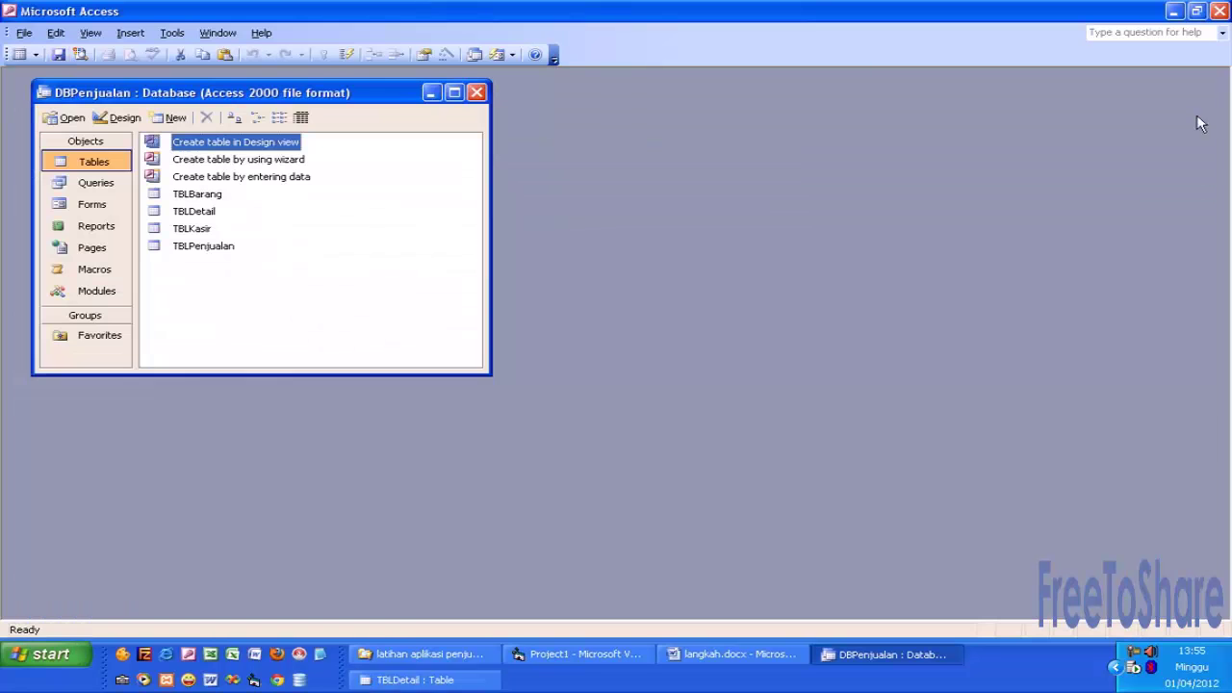
pyautogui.click(402, 220)
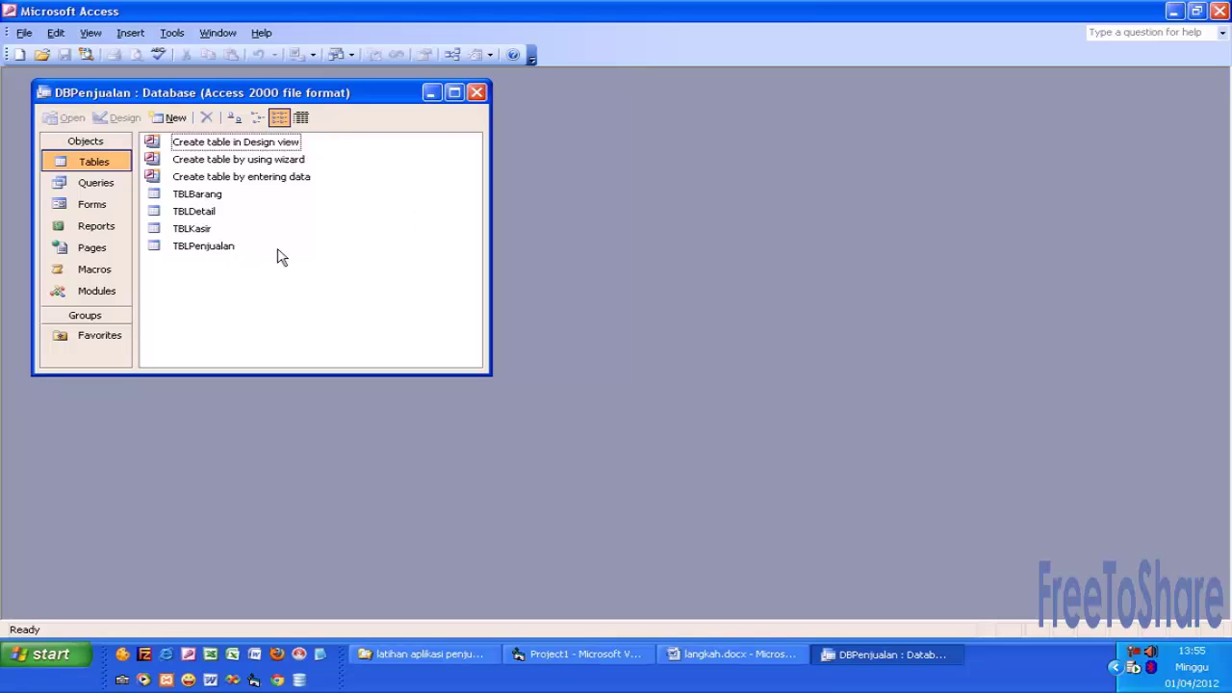
pyautogui.click(478, 93)
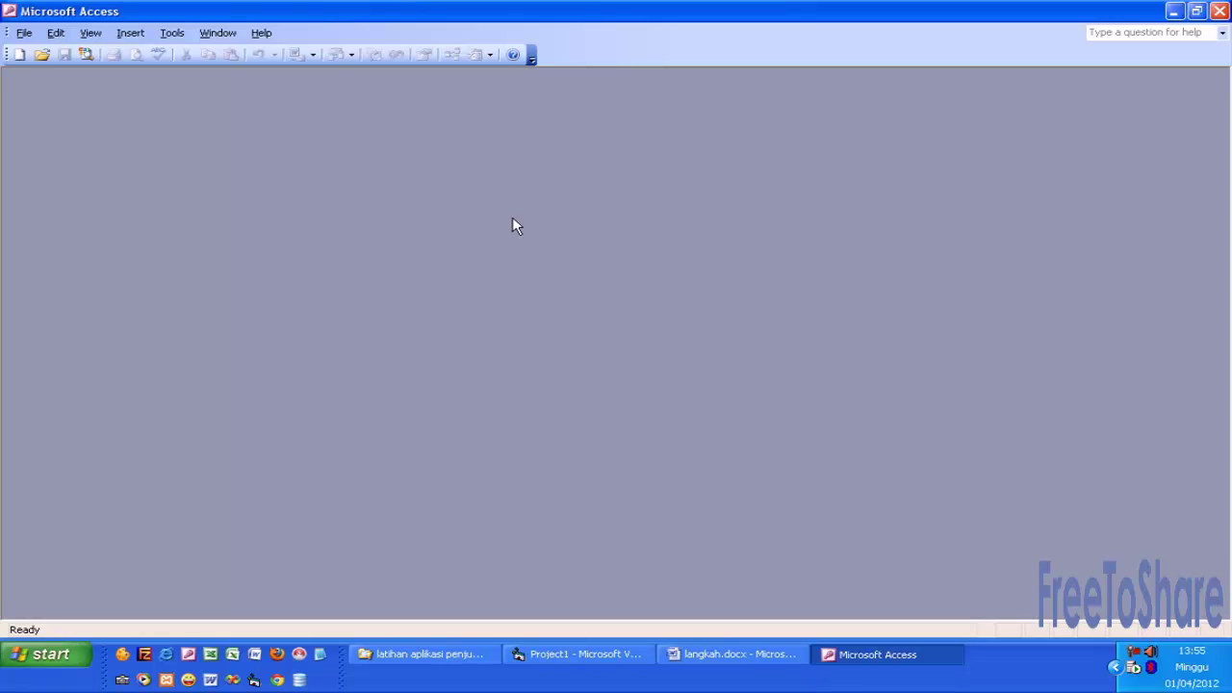
# Launch Crystal Reports from the Start menu, dismiss registration, and maximize its window
pyautogui.click(63, 656)
pyautogui.click(106, 591)
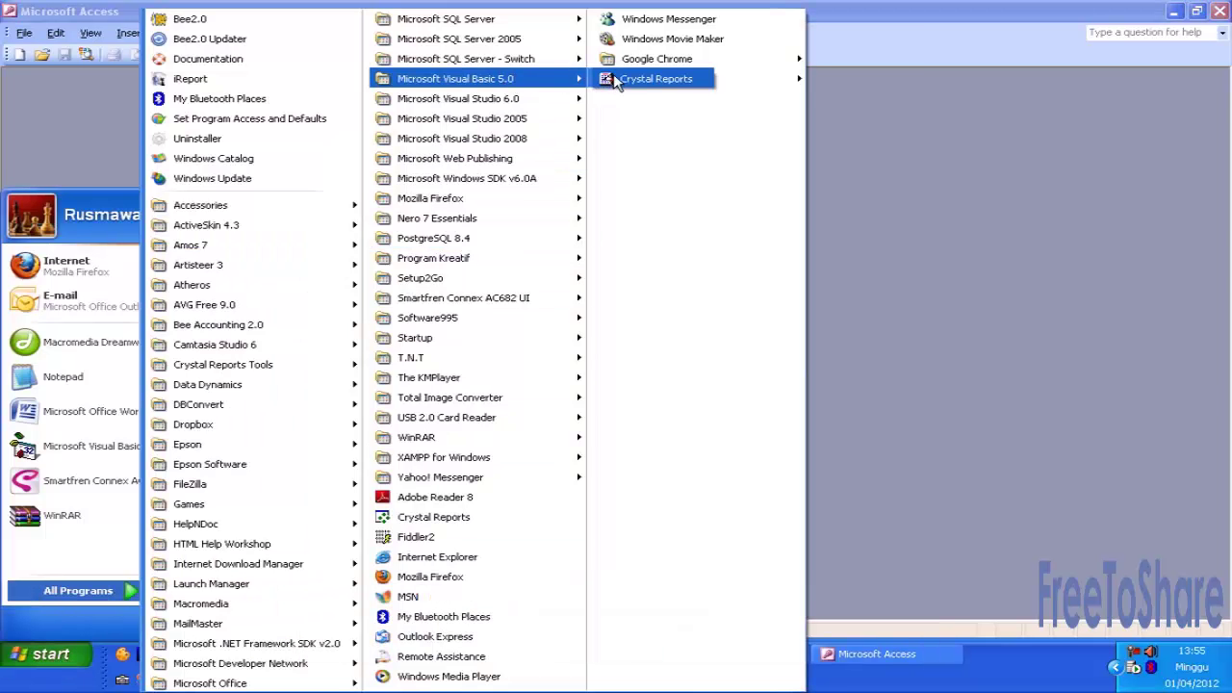
pyautogui.moveTo(455, 79)
pyautogui.click(645, 79)
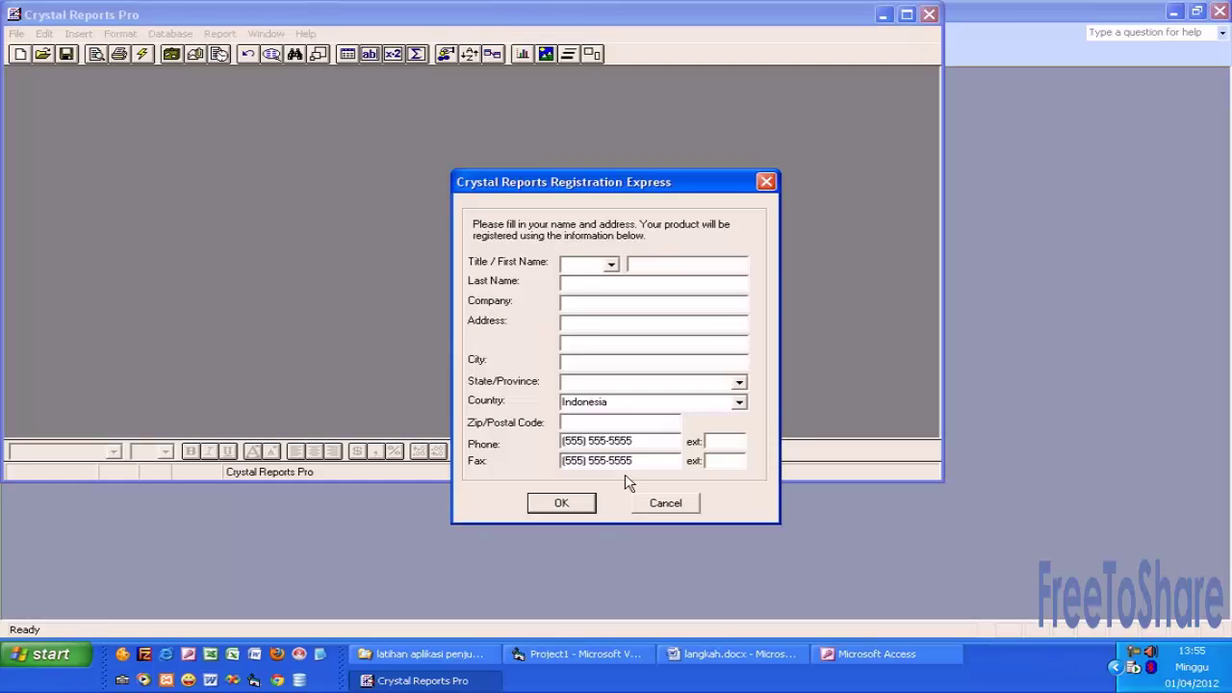
pyautogui.click(666, 503)
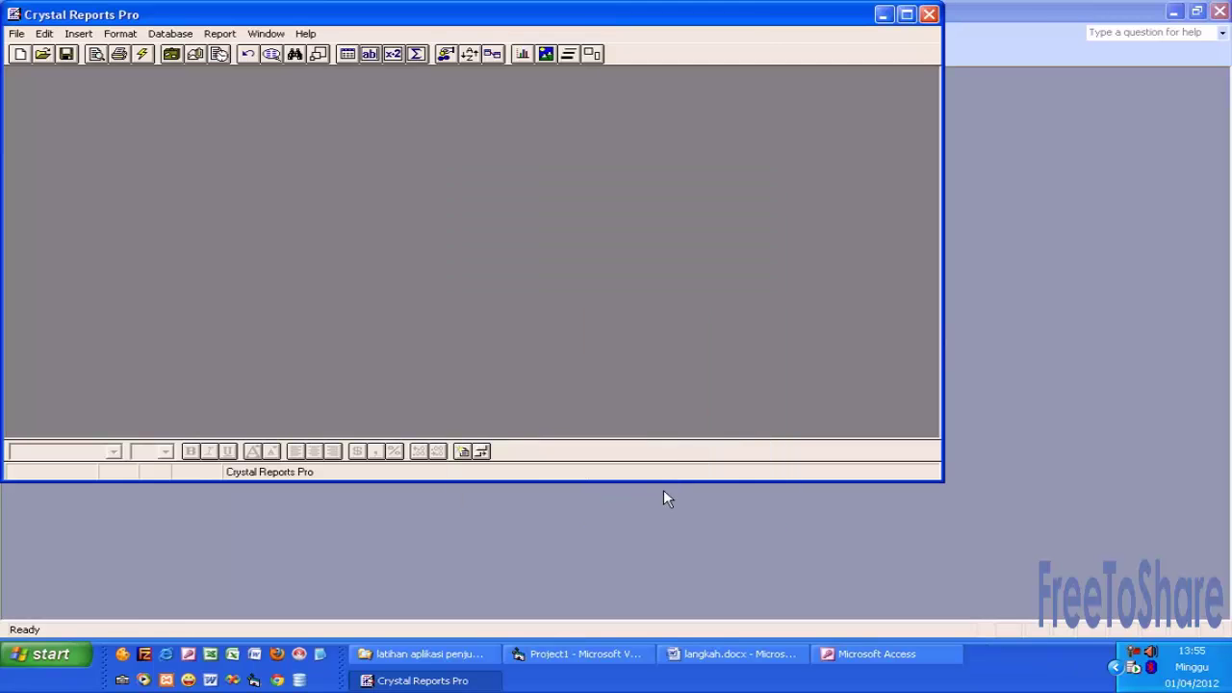
pyautogui.doubleClick(583, 17)
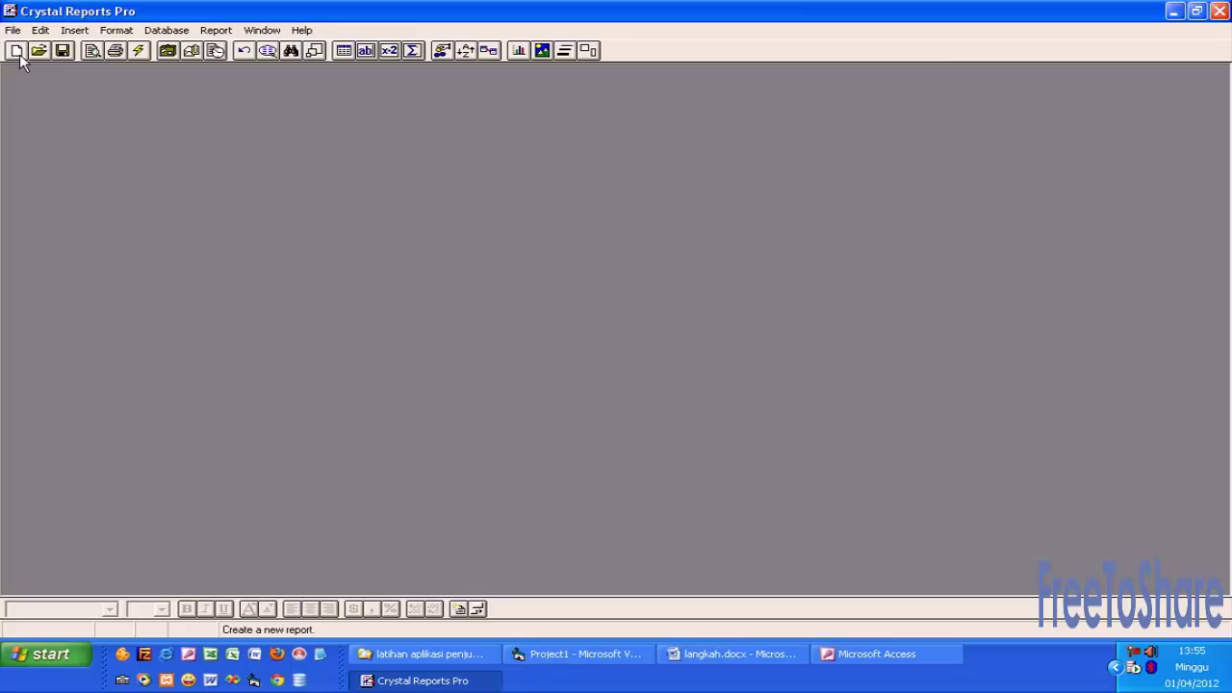
# Start a Standard expert report using d:\latihan aplikasi penjualan\aplikasi penjualan\DBPenjualan.mdb as the data file
pyautogui.click(16, 51)
pyautogui.click(103, 169)
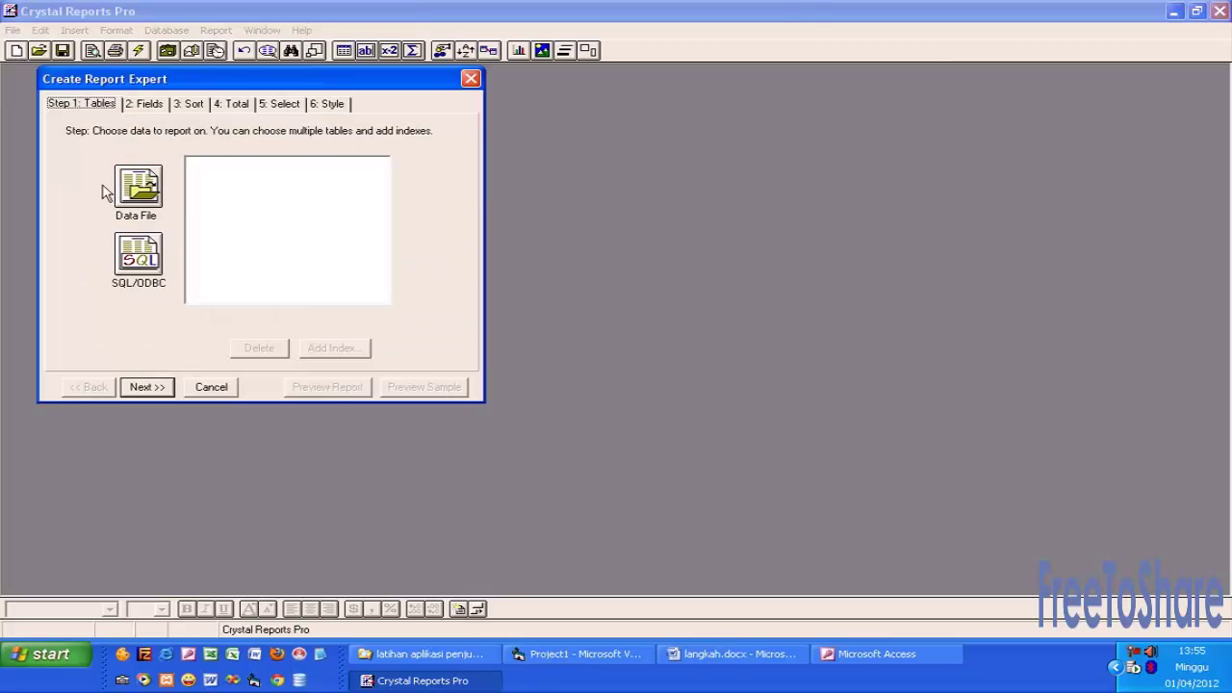
pyautogui.click(141, 190)
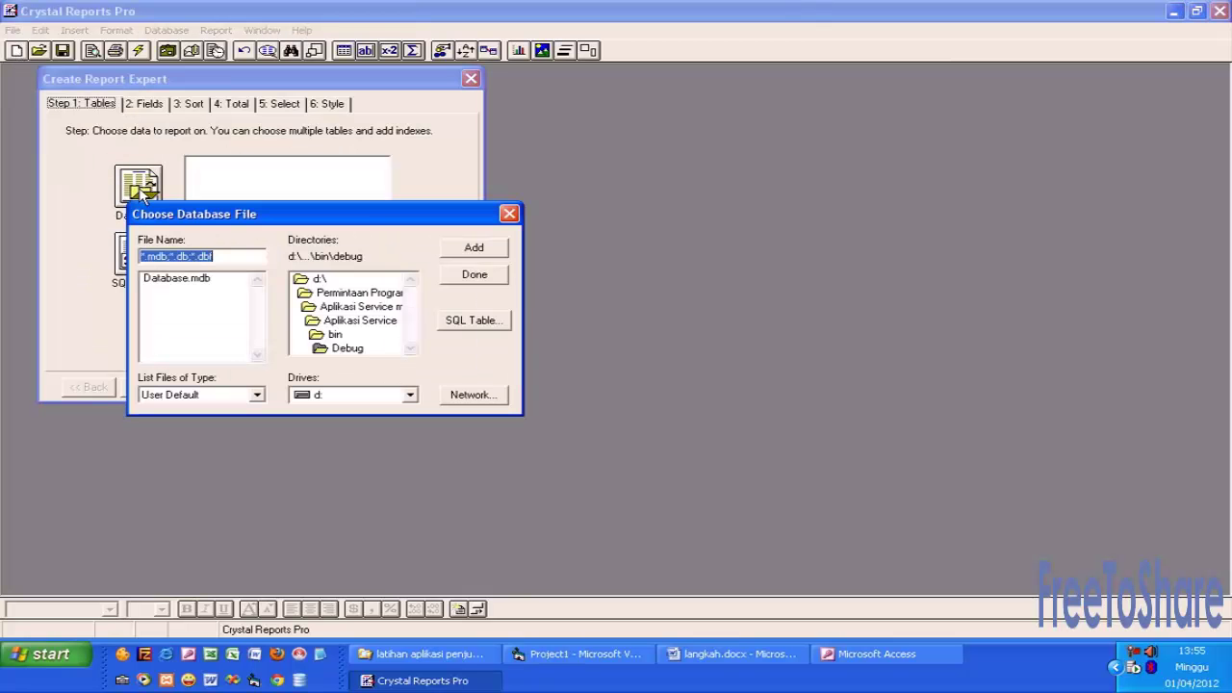
pyautogui.click(321, 279)
pyautogui.doubleClick(324, 281)
pyautogui.scroll(-2, 355, 322)
pyautogui.scroll(-2, 354, 322)
pyautogui.scroll(-2, 355, 322)
pyautogui.scroll(-1, 354, 327)
pyautogui.scroll(-1, 354, 327)
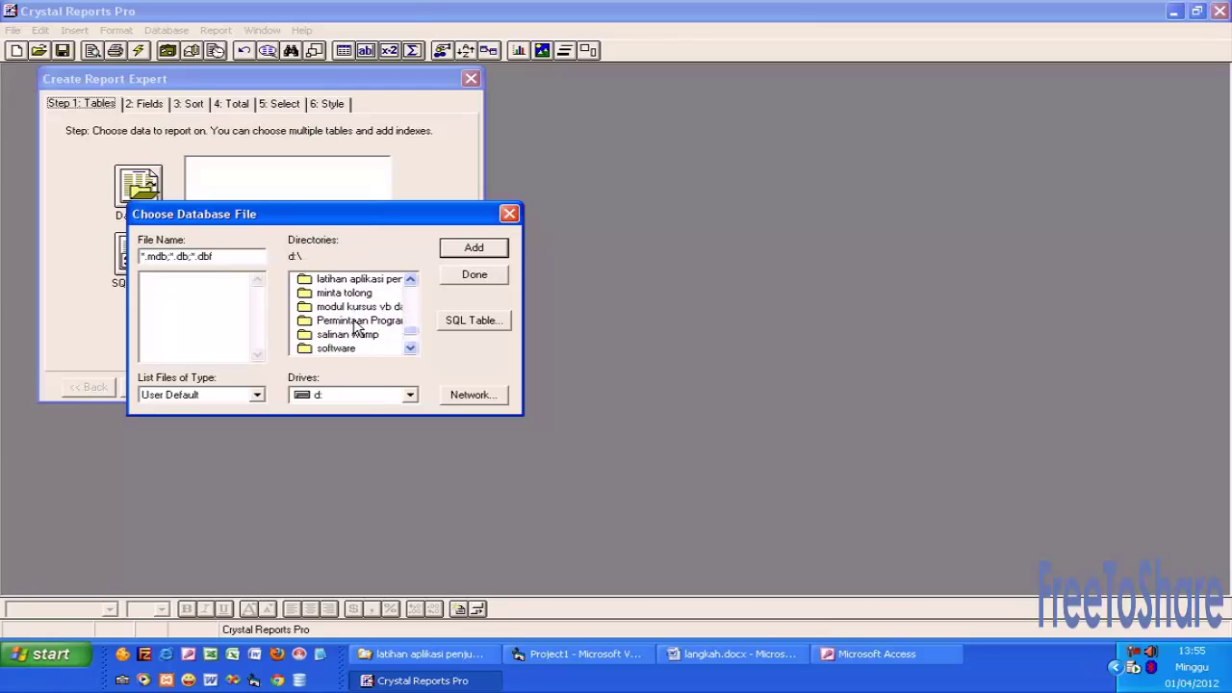
pyautogui.doubleClick(373, 284)
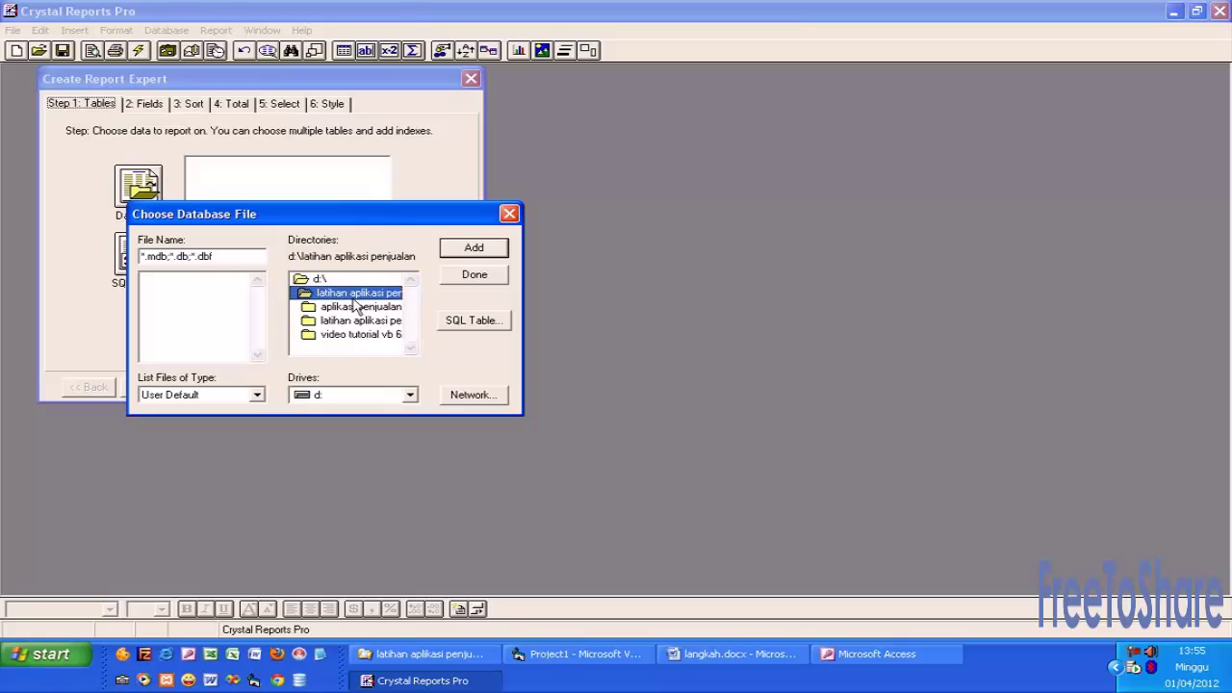
pyautogui.doubleClick(362, 307)
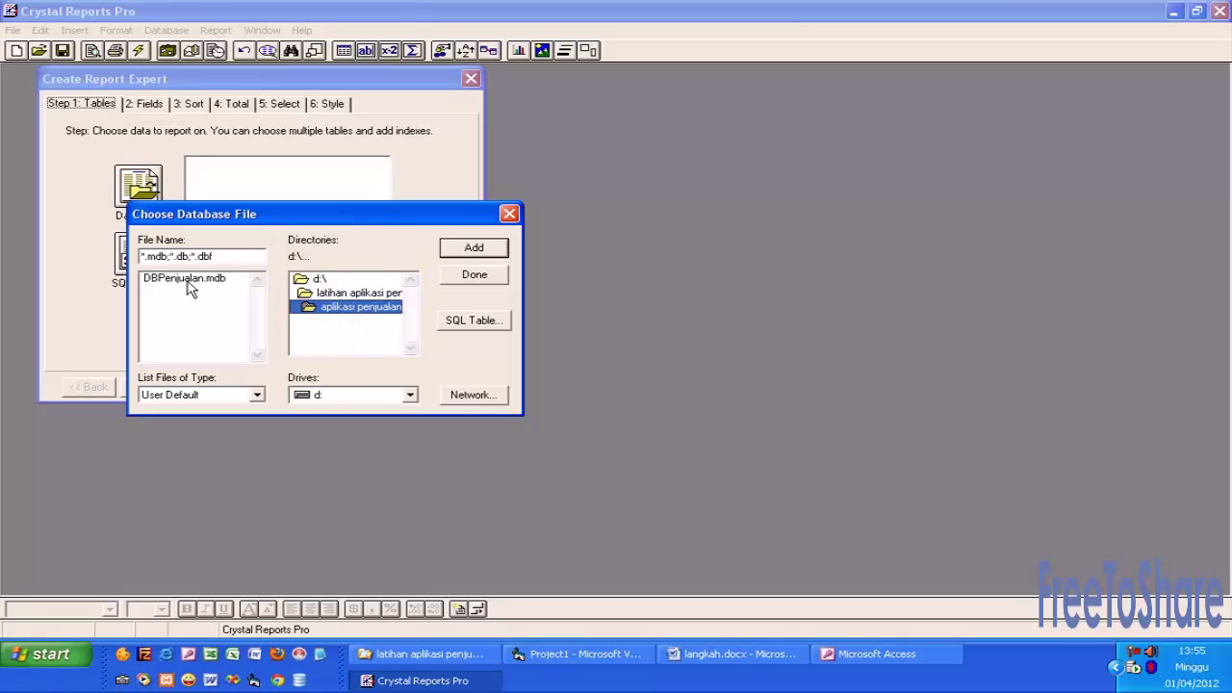
pyautogui.doubleClick(188, 279)
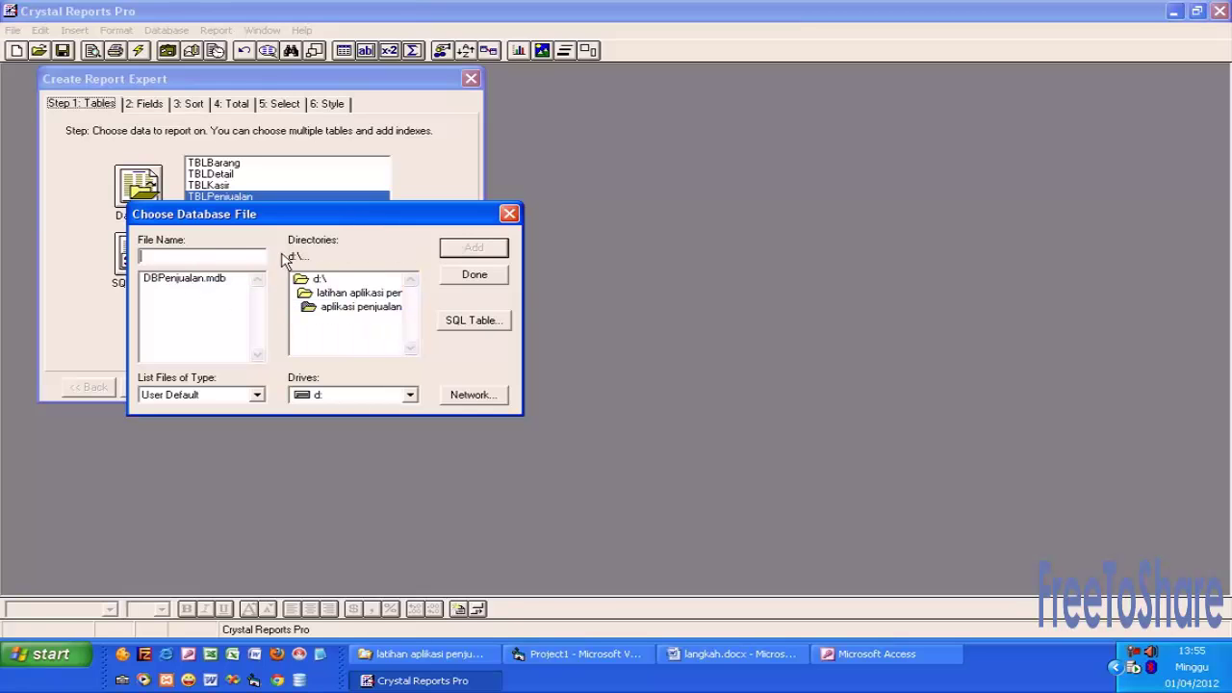
# Add all fields from the linked tables to the report and preview it
pyautogui.click(472, 276)
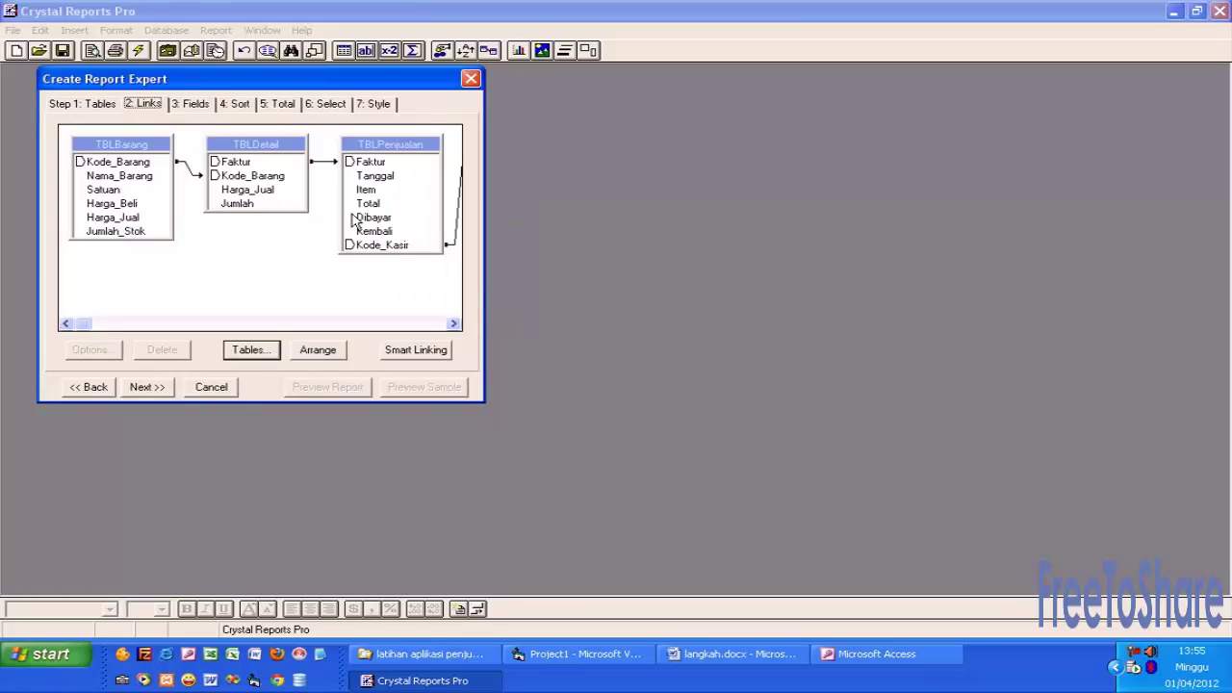
pyautogui.click(144, 389)
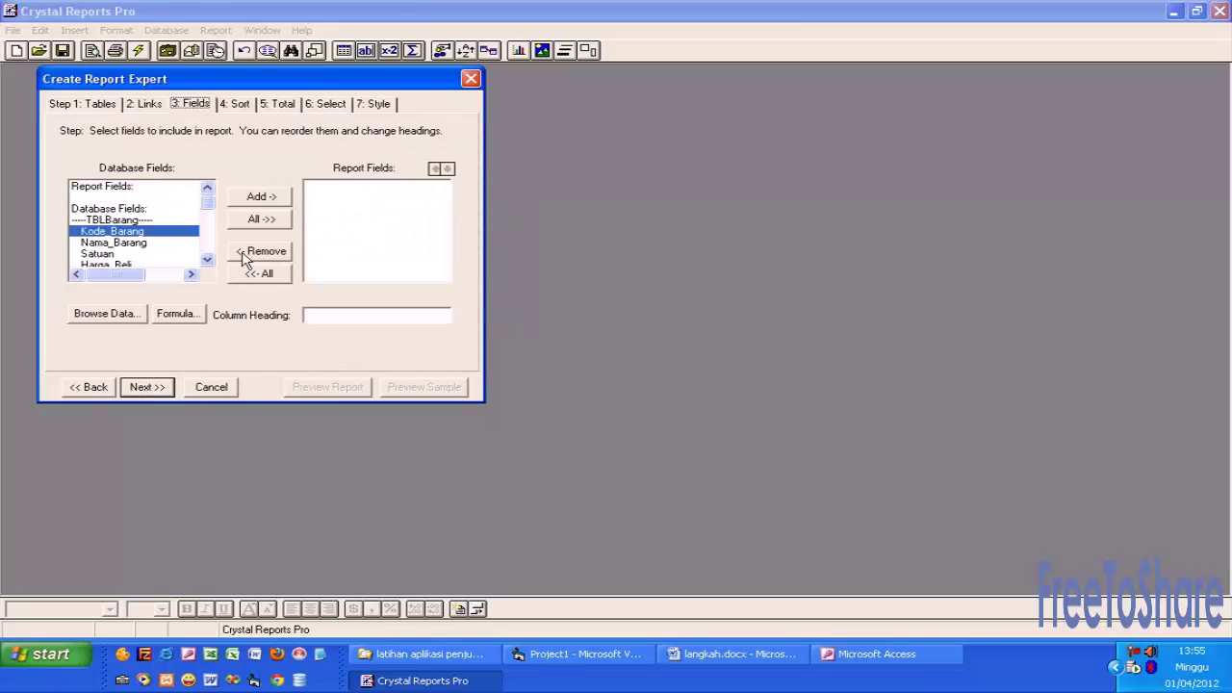
pyautogui.click(269, 220)
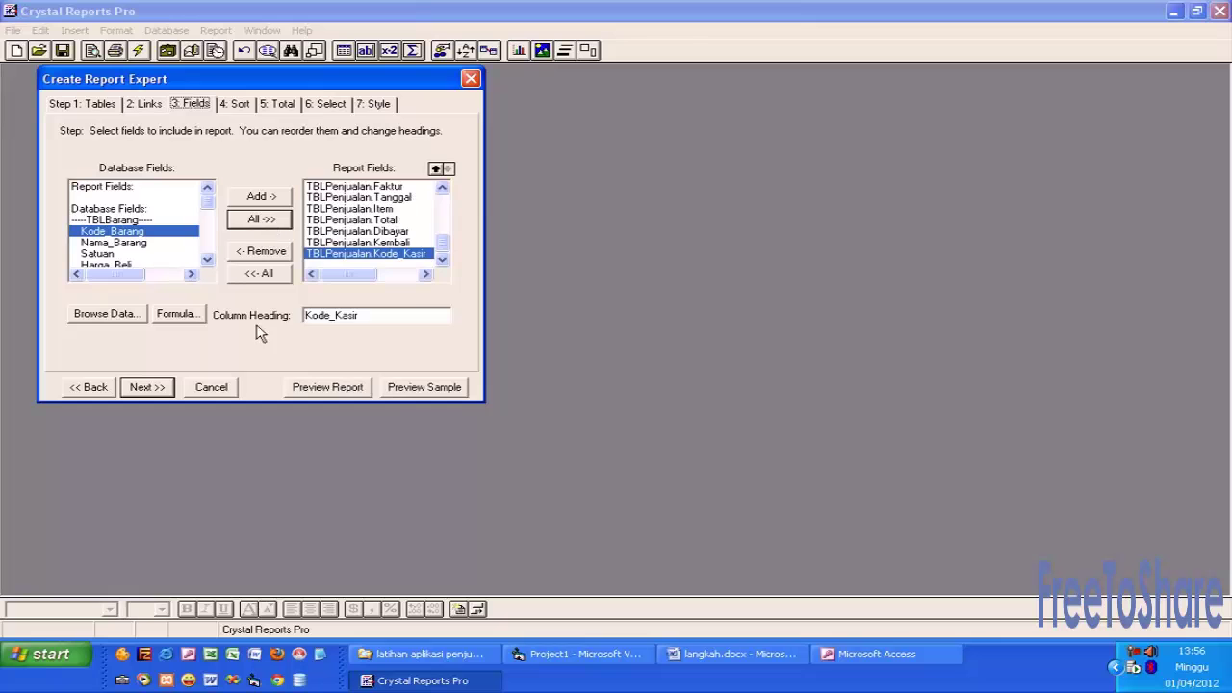
pyautogui.click(331, 388)
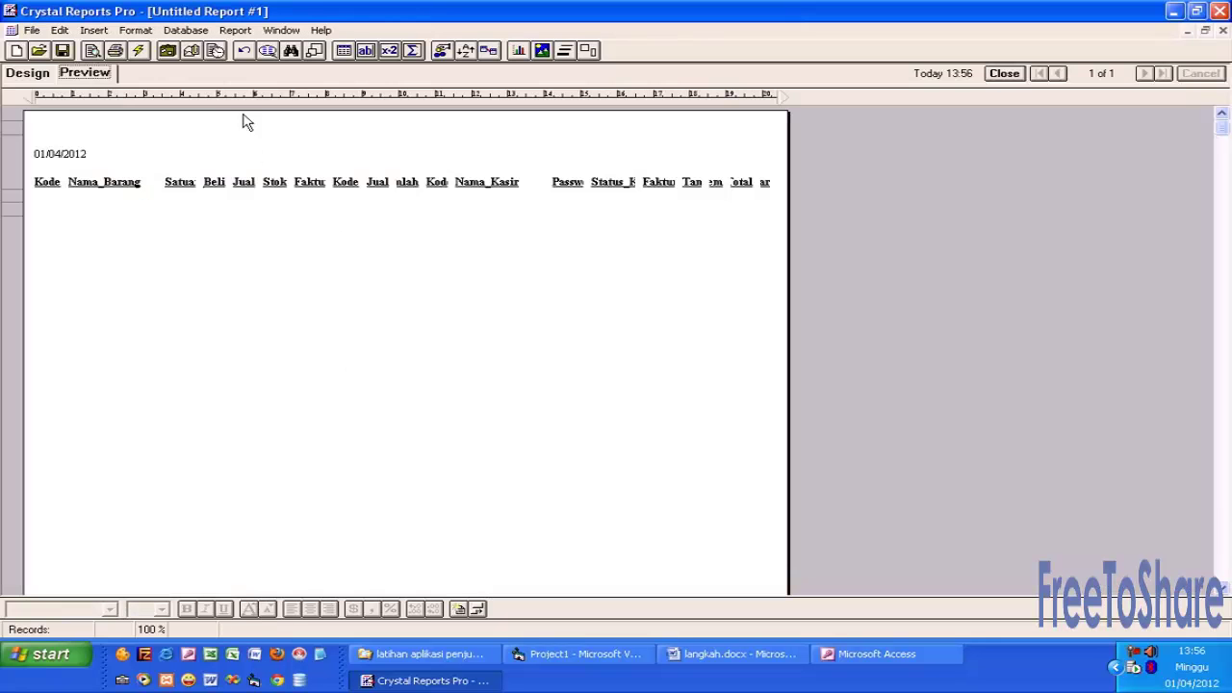
pyautogui.click(186, 30)
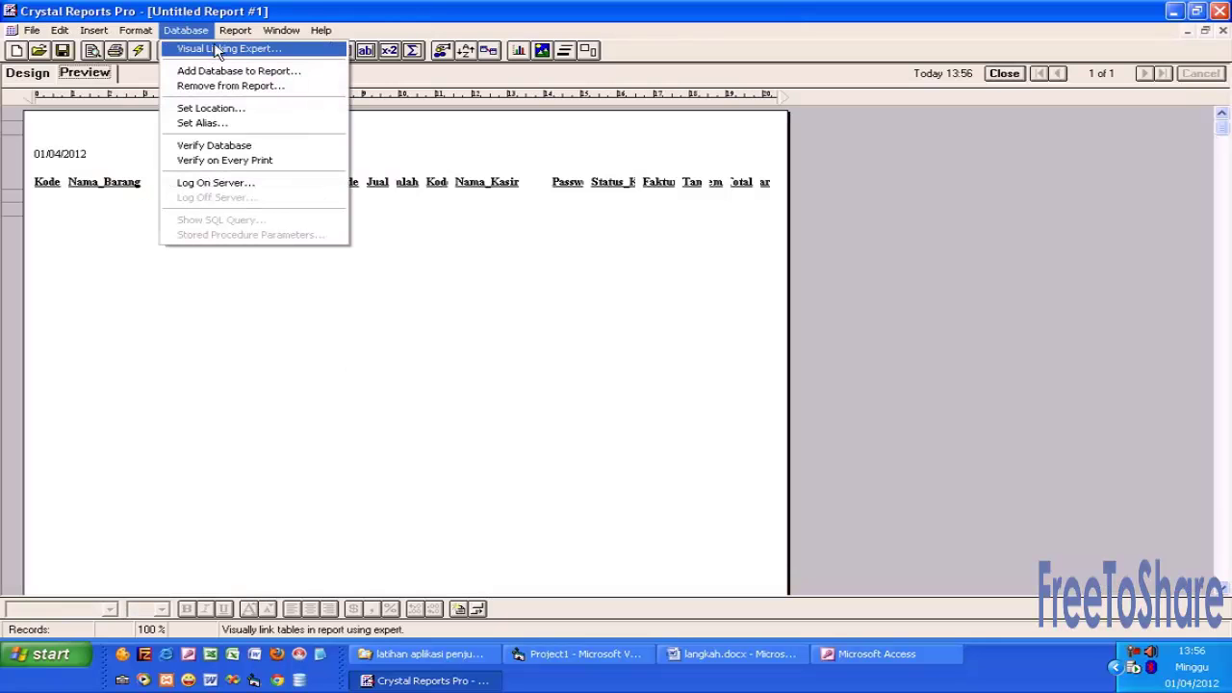
pyautogui.click(218, 49)
pyautogui.doubleClick(313, 131)
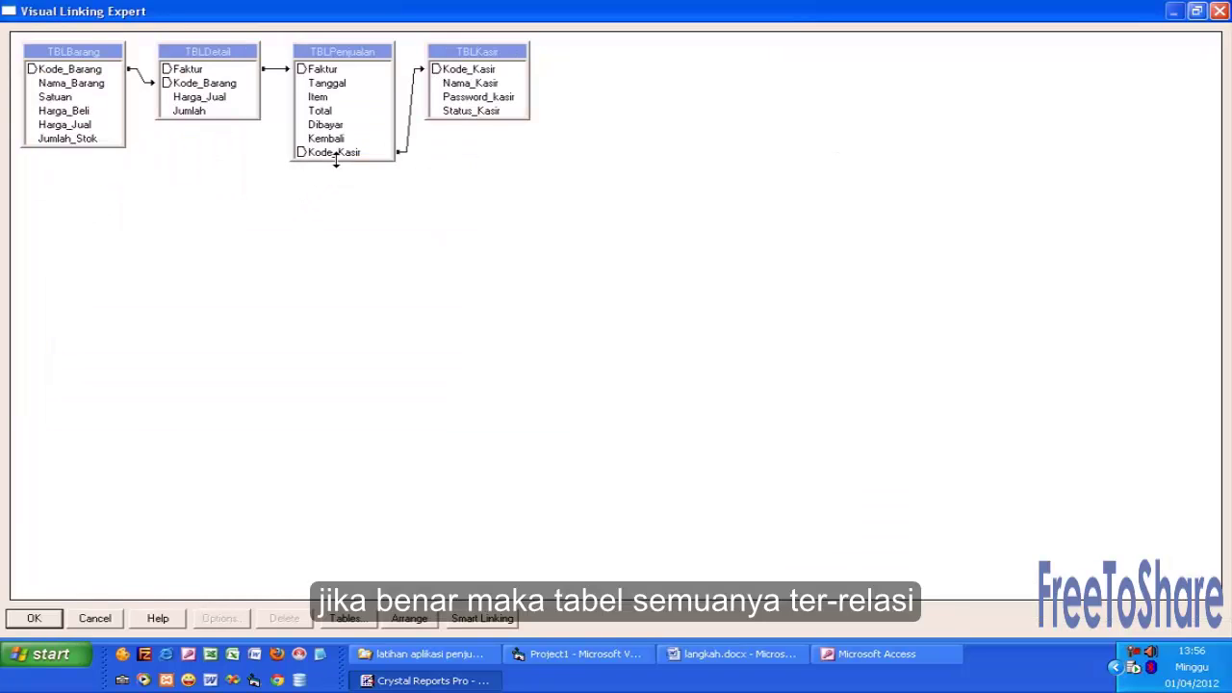
pyautogui.moveTo(336, 162); pyautogui.dragTo(336, 171)
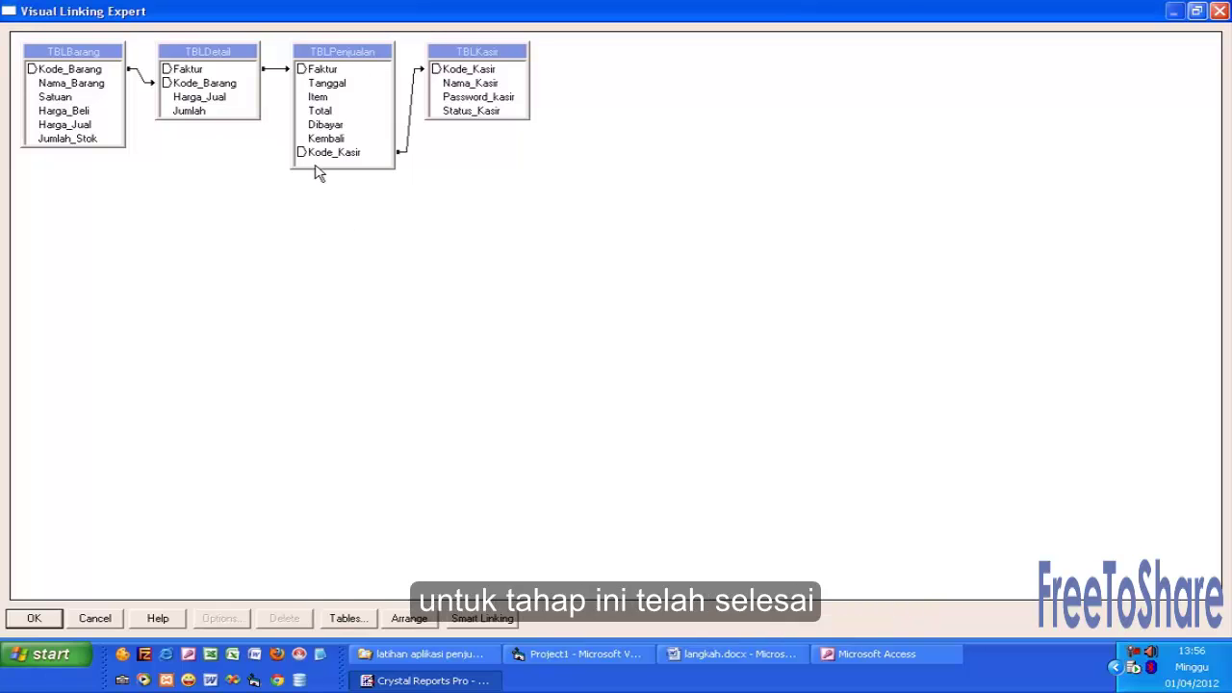
pyautogui.click(31, 621)
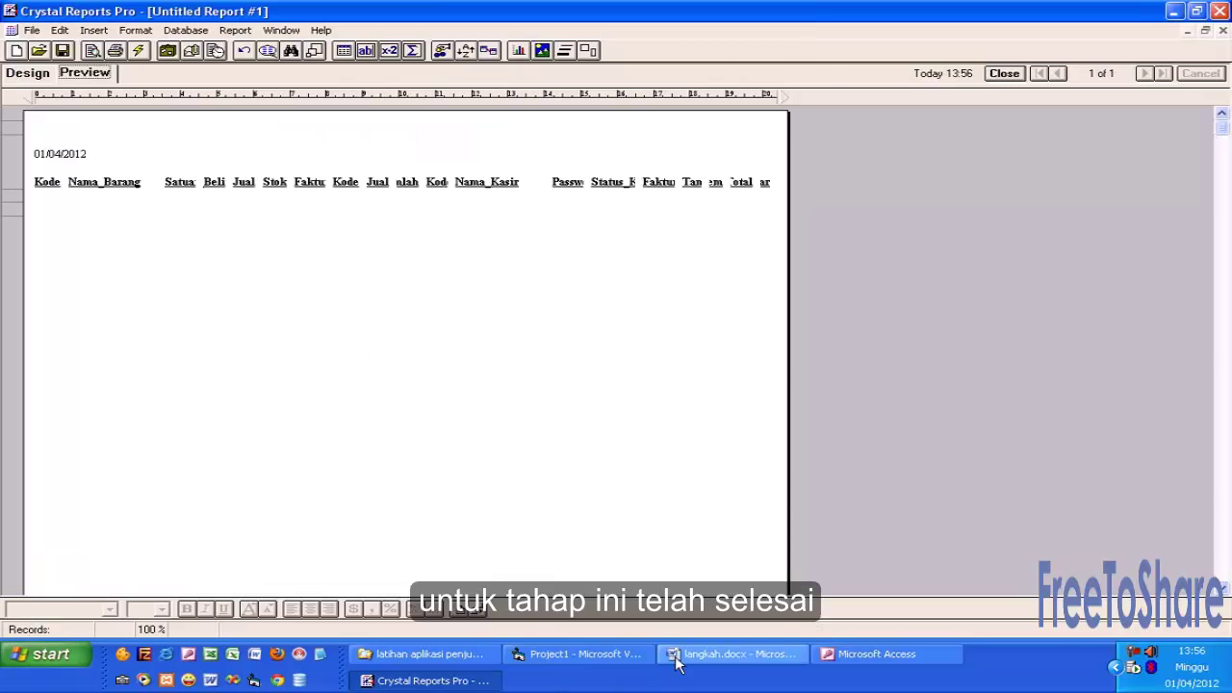
# Switch to langkah.docx in Word and scroll through the planned table fields
pyautogui.click(731, 654)
pyautogui.click(516, 445)
pyautogui.scroll(5, 516, 443)
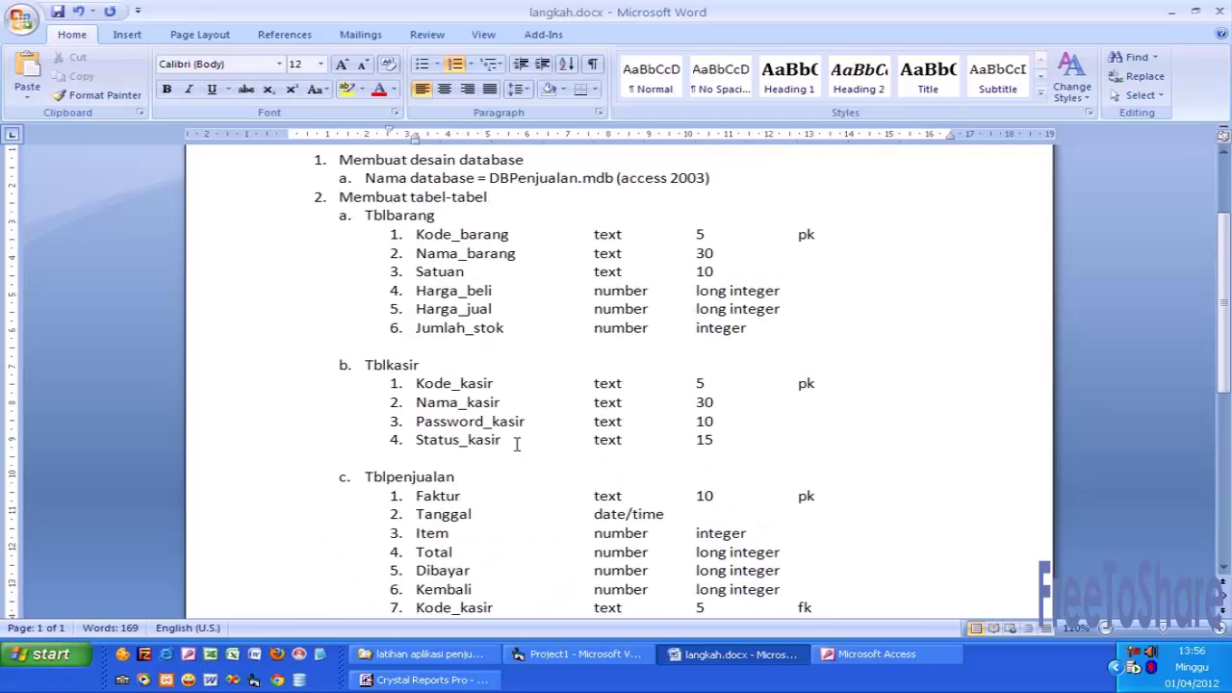
pyautogui.scroll(-3, 516, 443)
pyautogui.scroll(-3, 516, 443)
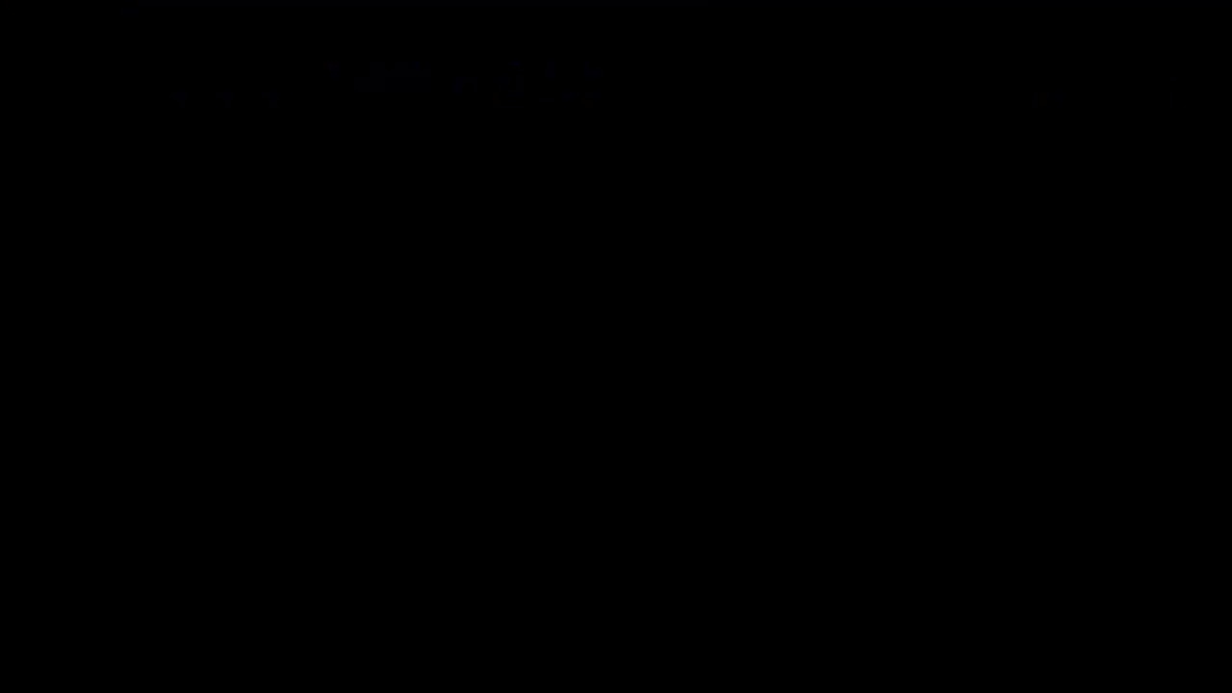